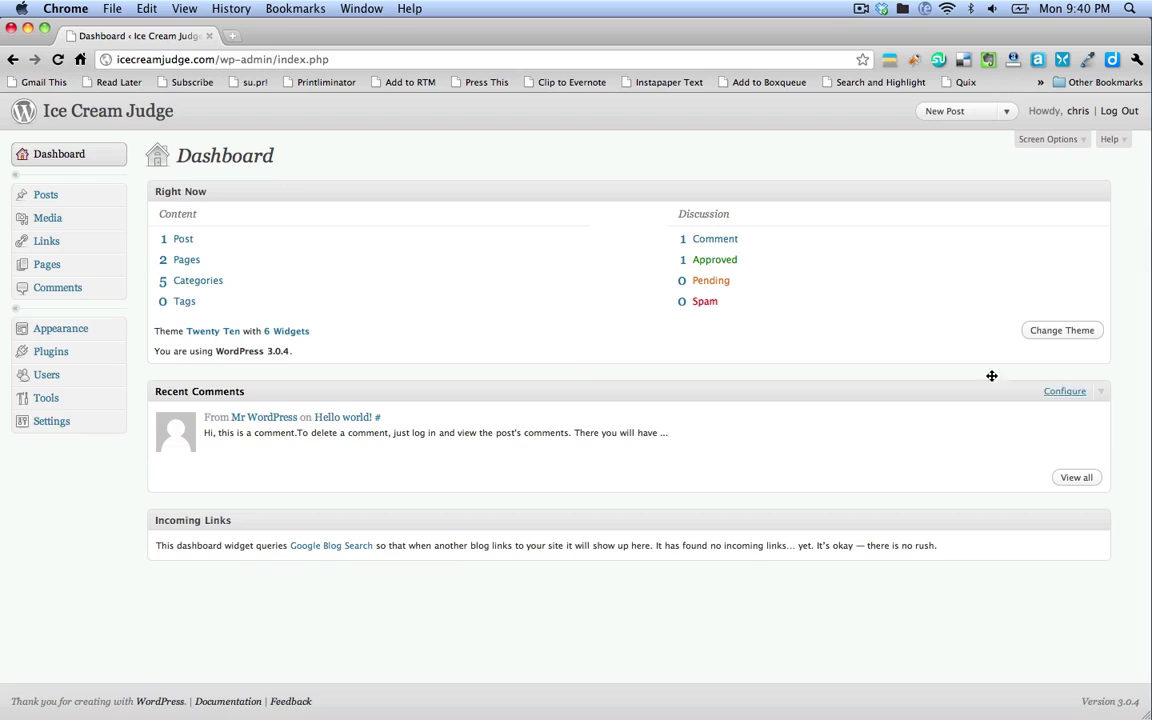
Open the General settings and change the site tagline to "This site is about Ice Cream".
left_click(118, 424)
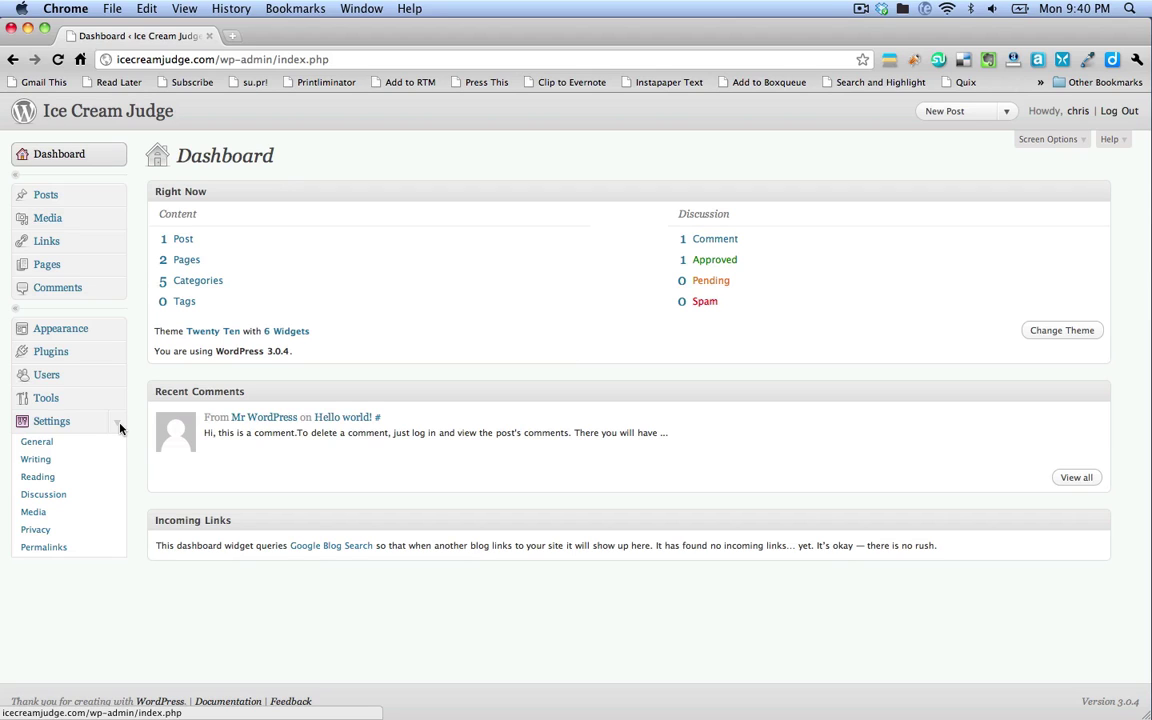
left_click(40, 443)
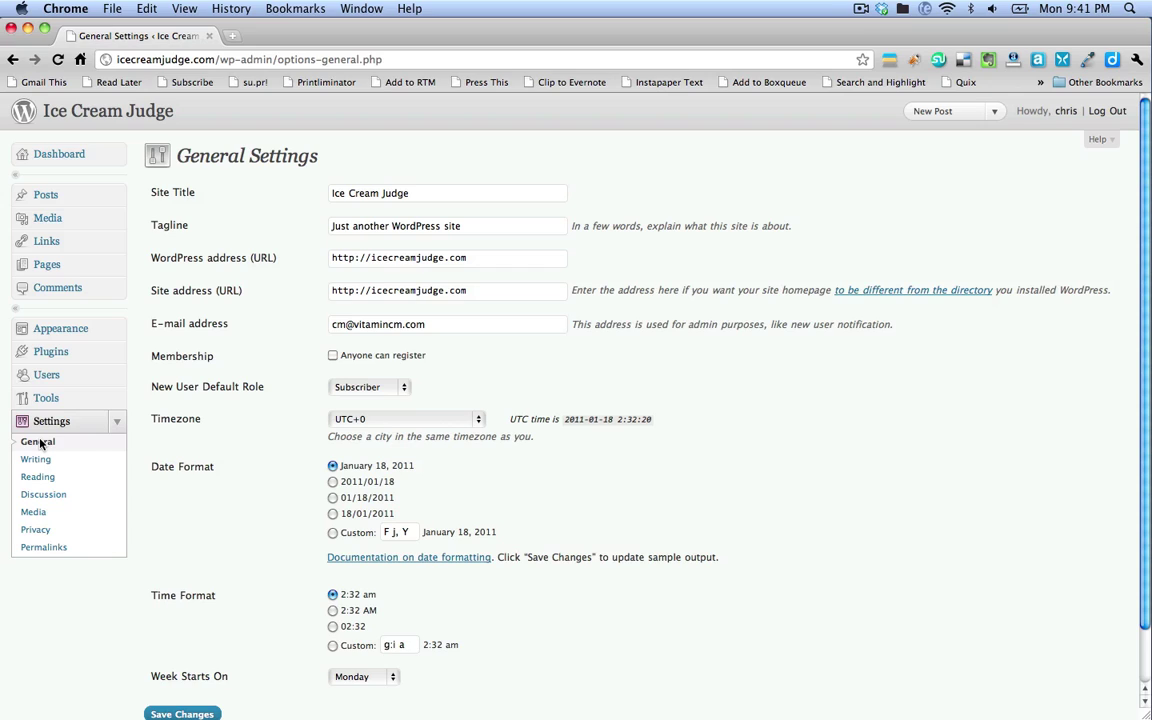
left_click_drag(406, 193, 308, 193)
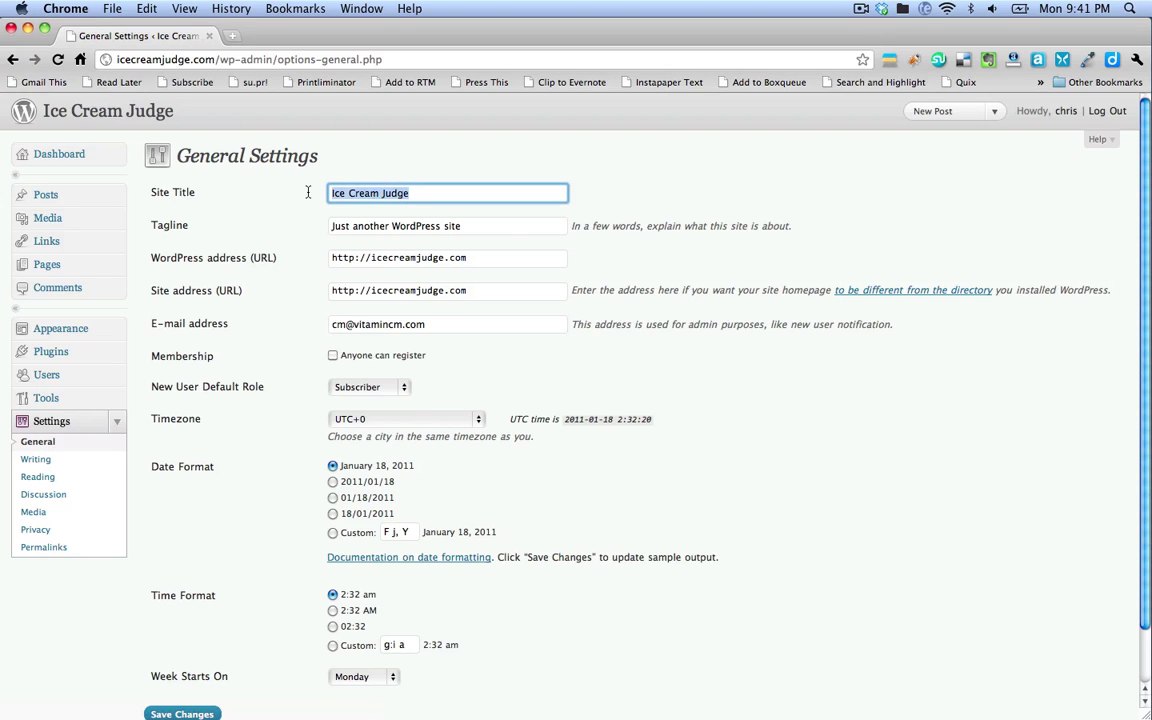
left_click_drag(510, 230, 283, 229)
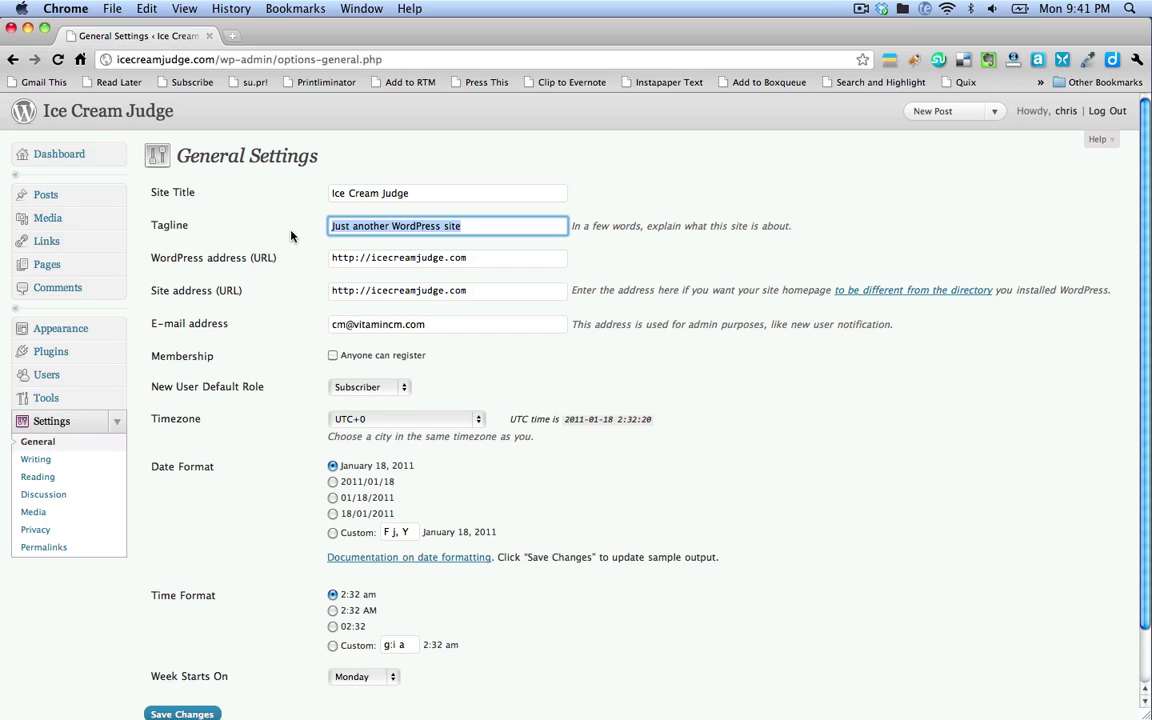
type("This site is about Ice Cream")
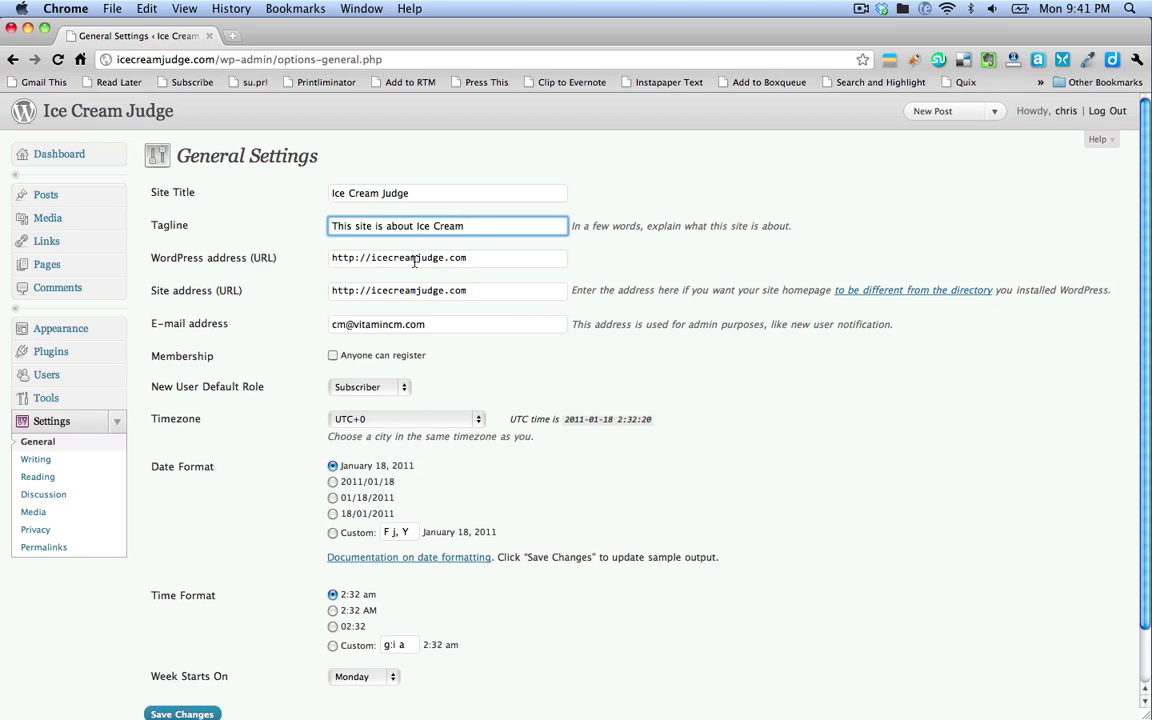
Allow anyone to register as a member and keep Subscriber as the new user default role.
scroll(501, 314, "down", 1)
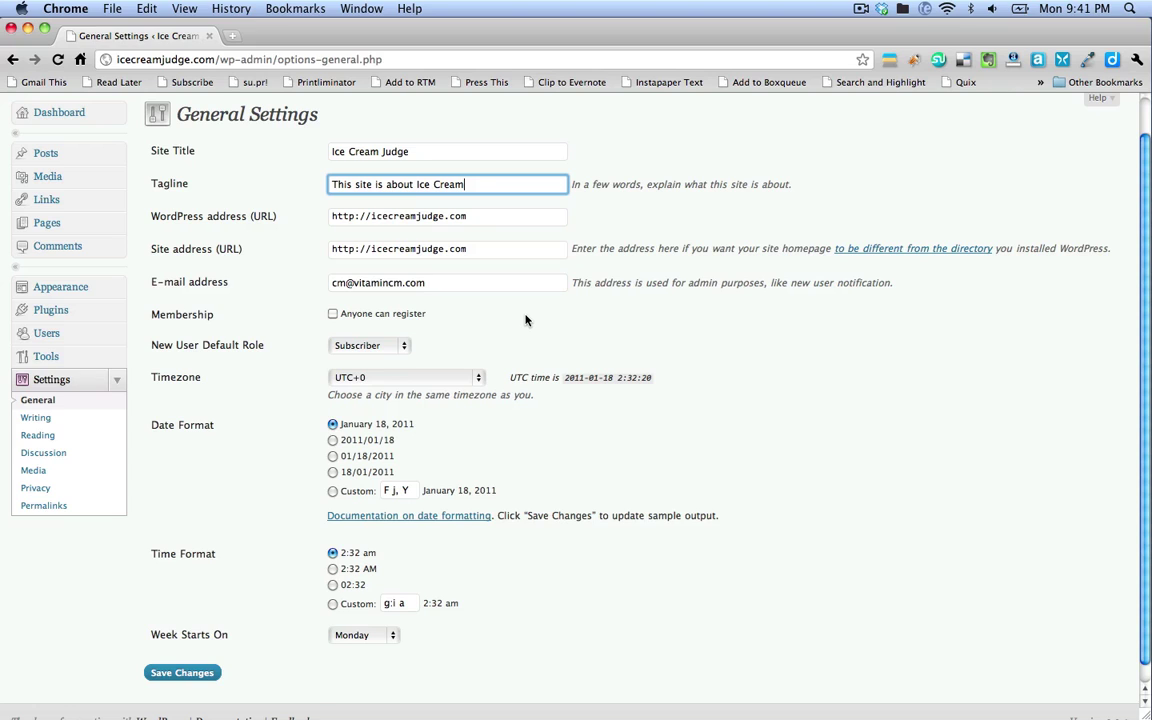
scroll(526, 320, "down", 1)
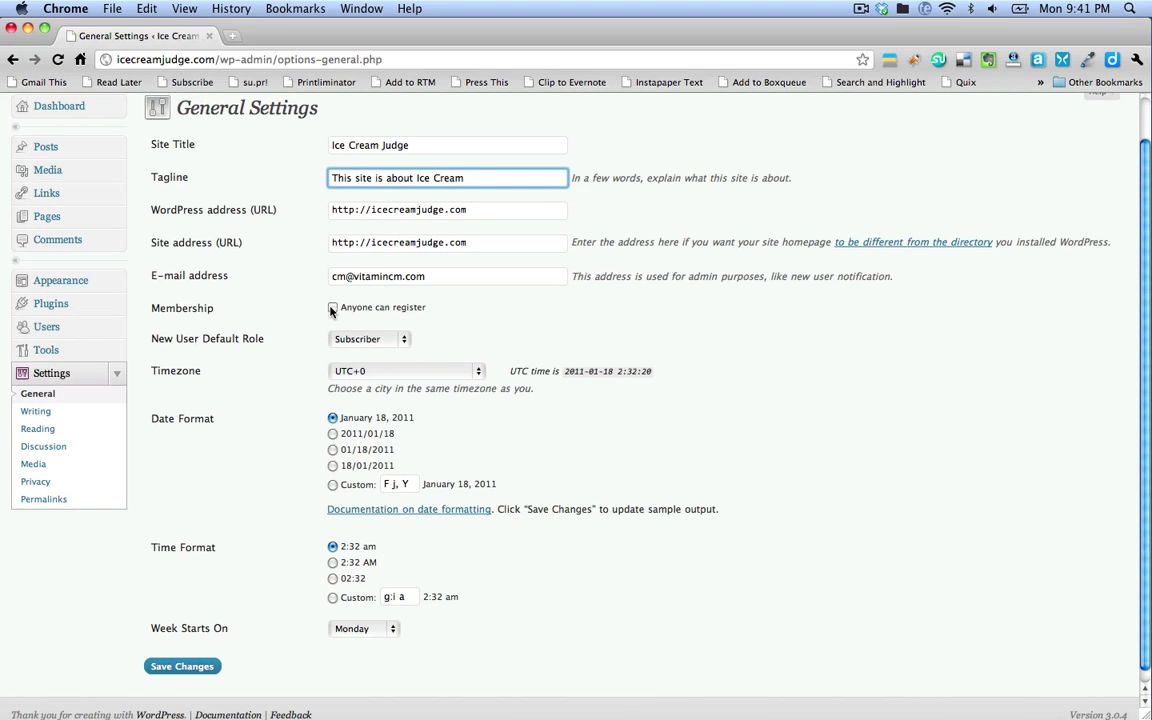
left_click(333, 309)
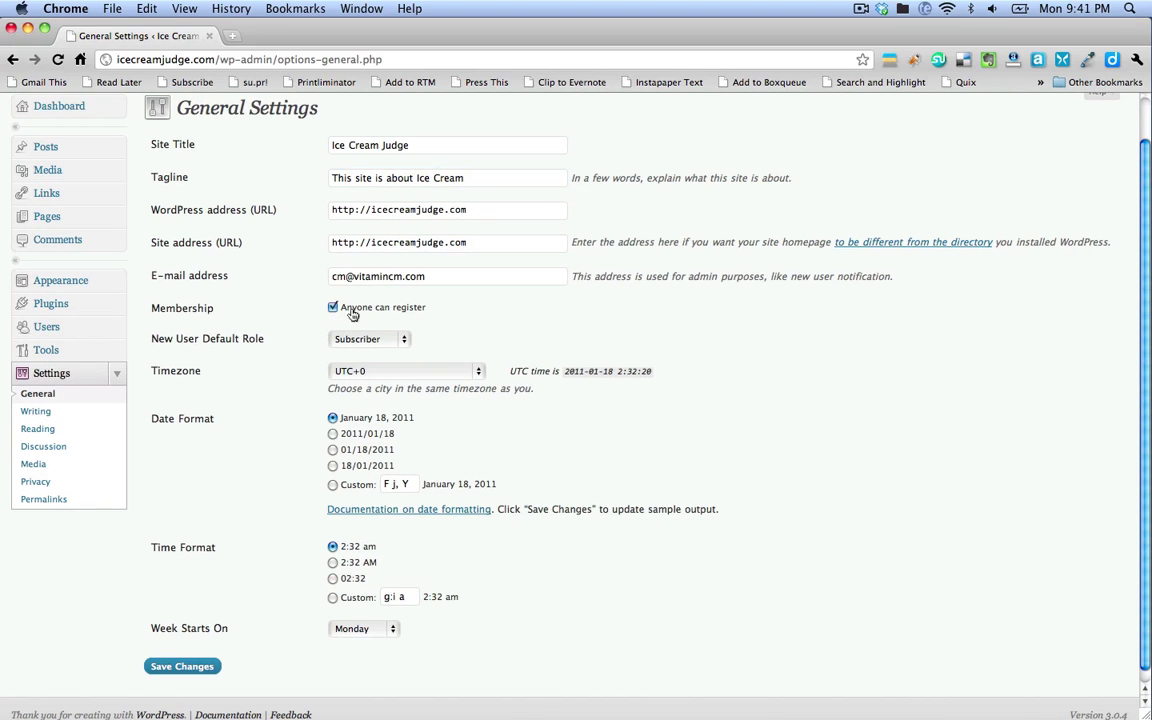
left_click(403, 340)
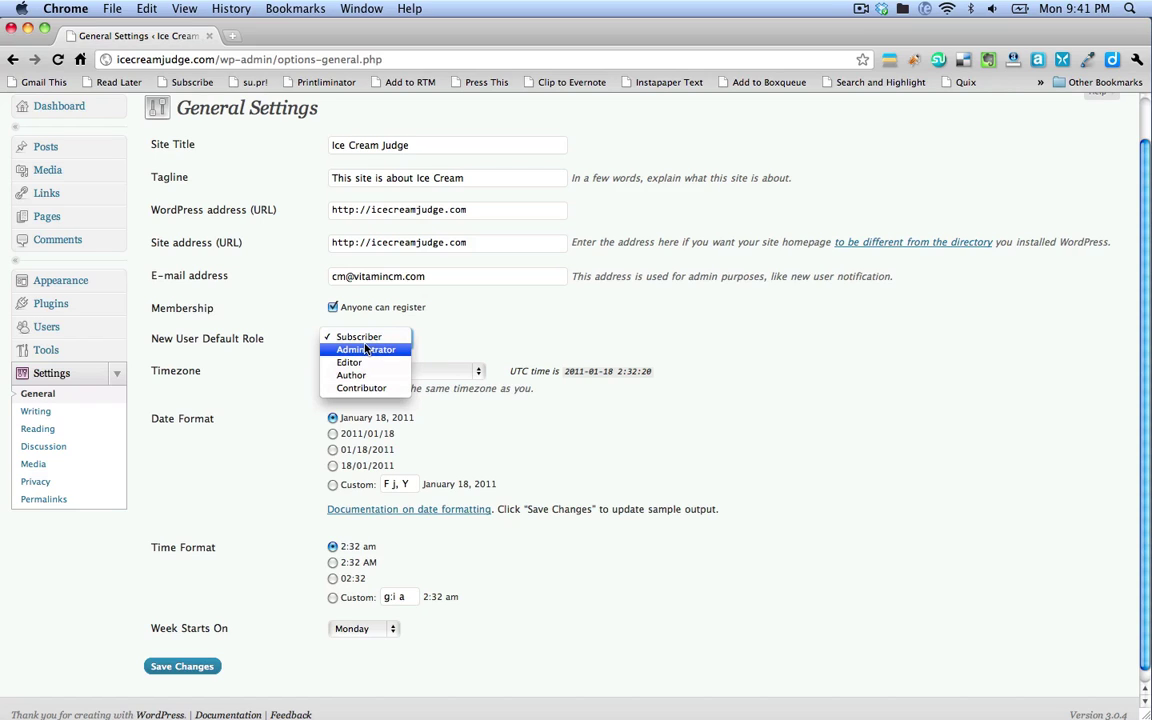
left_click(364, 340)
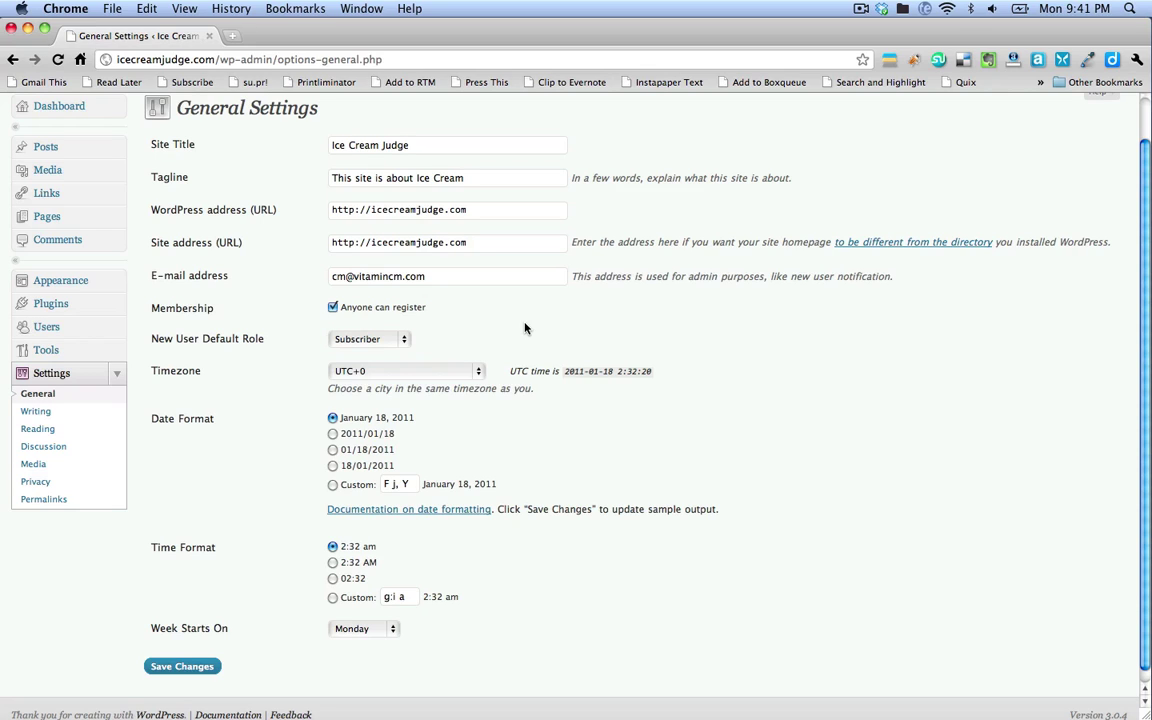
Set the timezone to UTC+5 and choose the time format with uppercase AM.
left_click(476, 372)
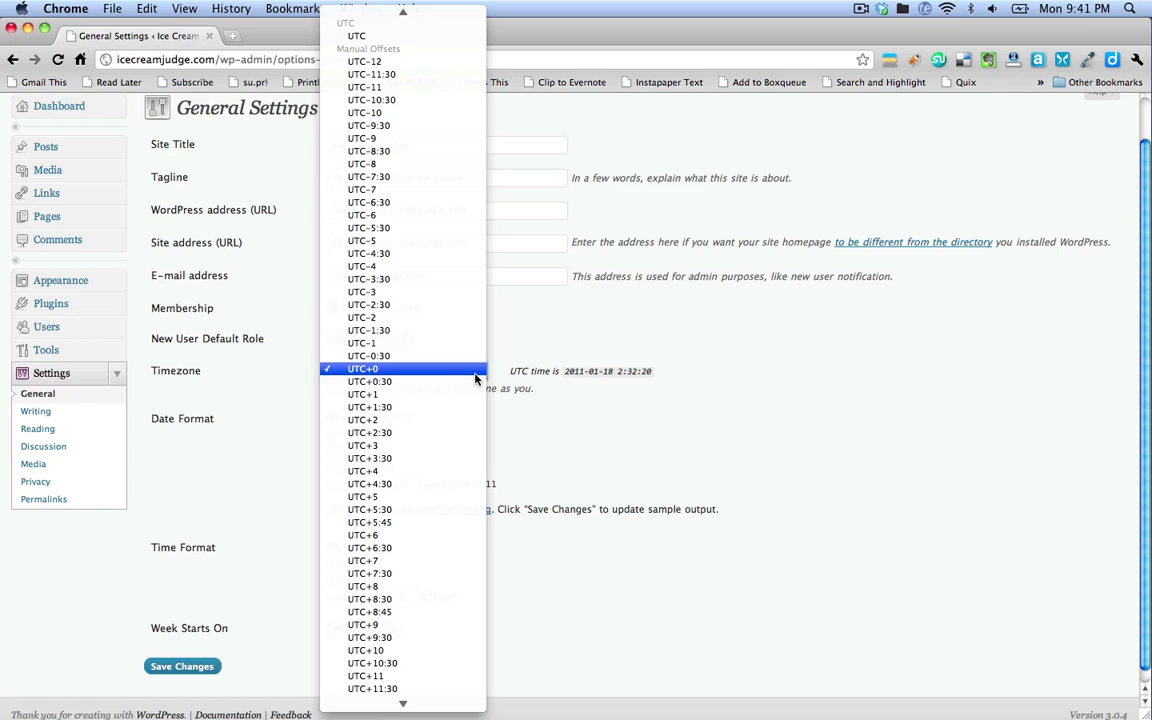
left_click(413, 496)
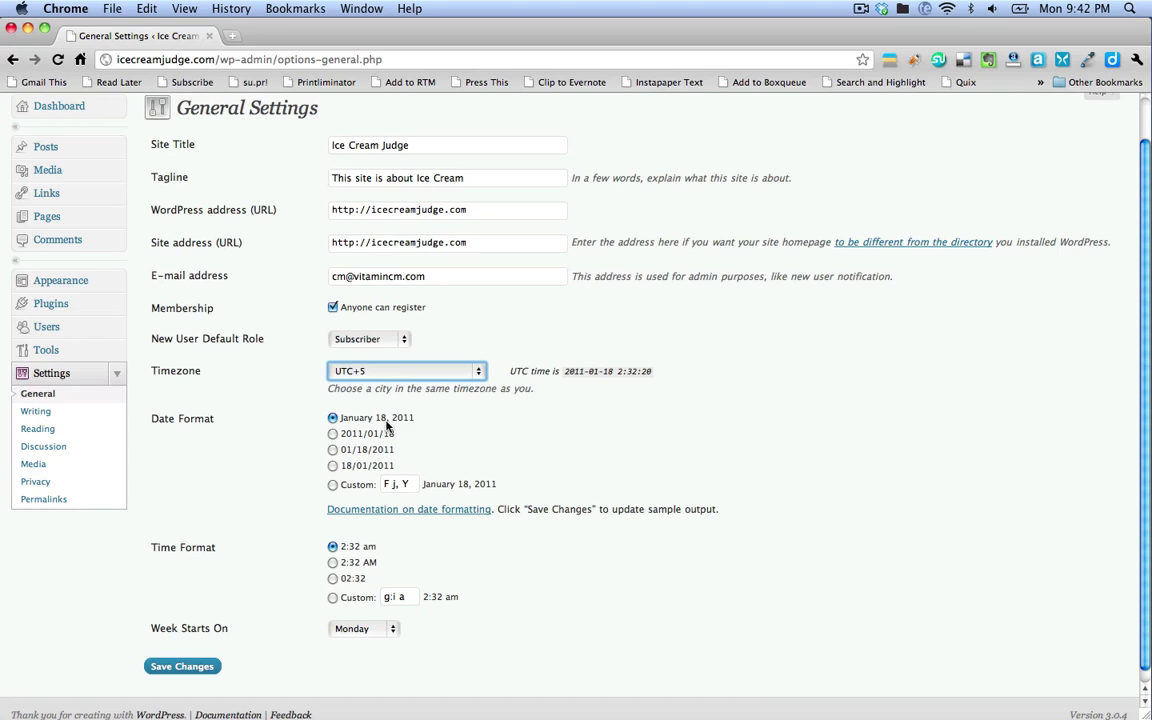
scroll(540, 490, "down", 1)
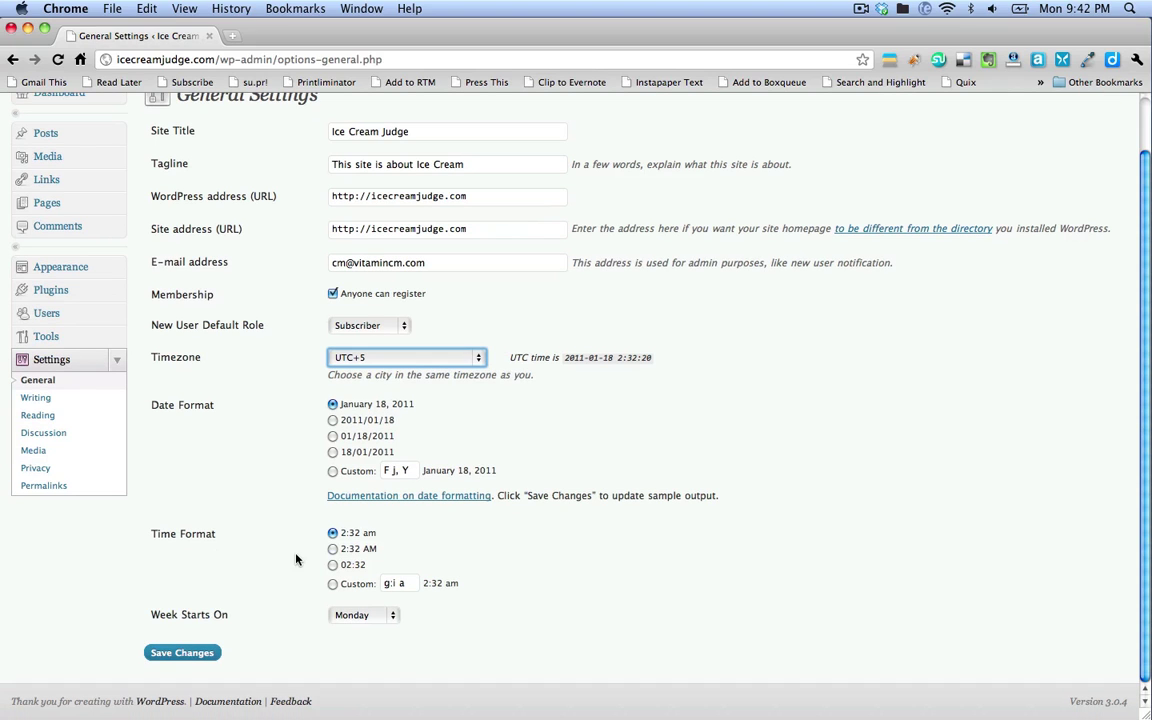
left_click(332, 562)
Set the week to start on Sunday and save the general settings.
left_click(391, 616)
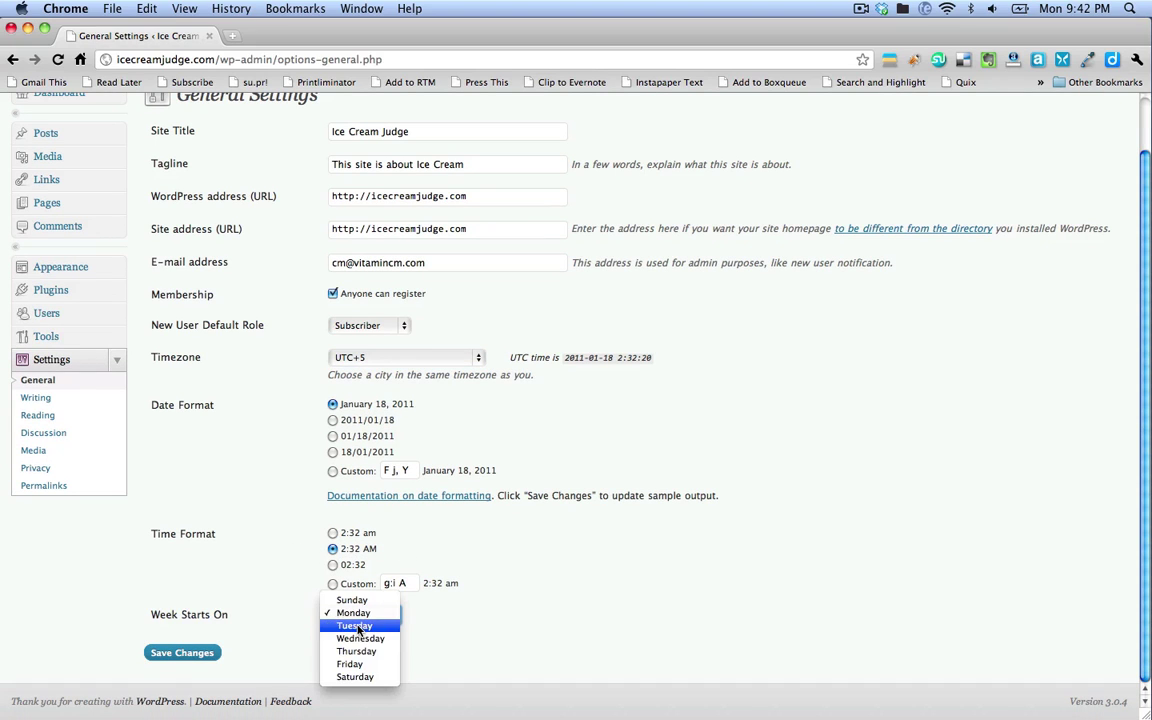
left_click(351, 601)
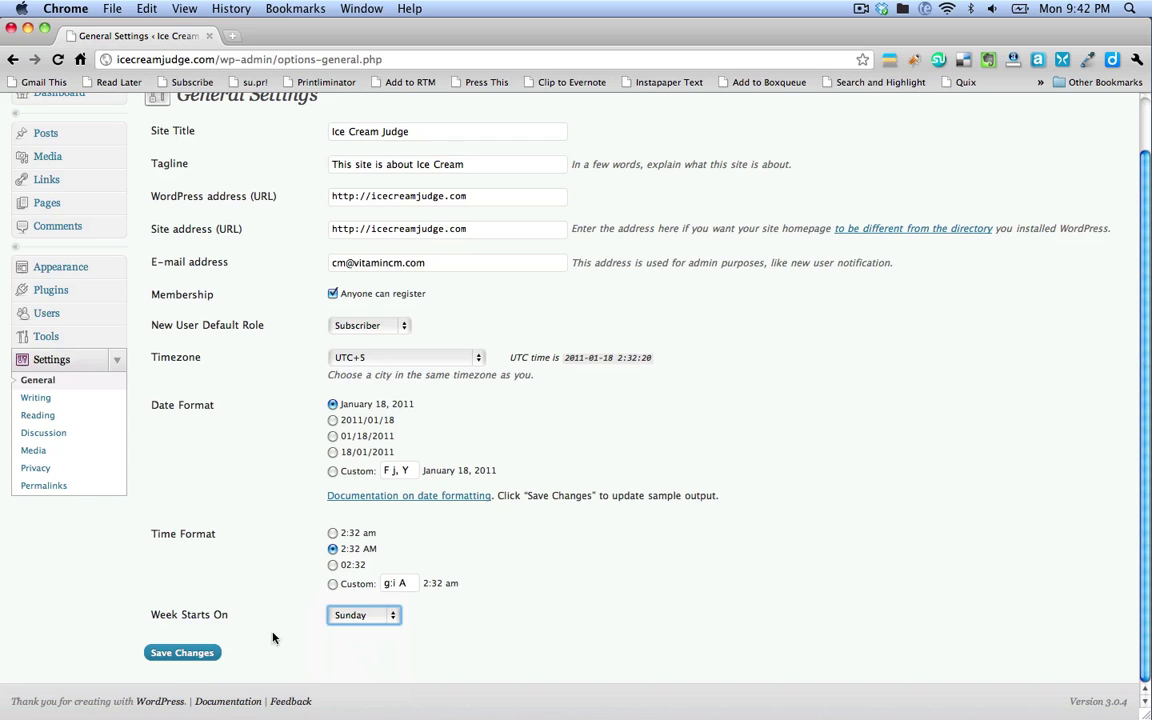
left_click(197, 659)
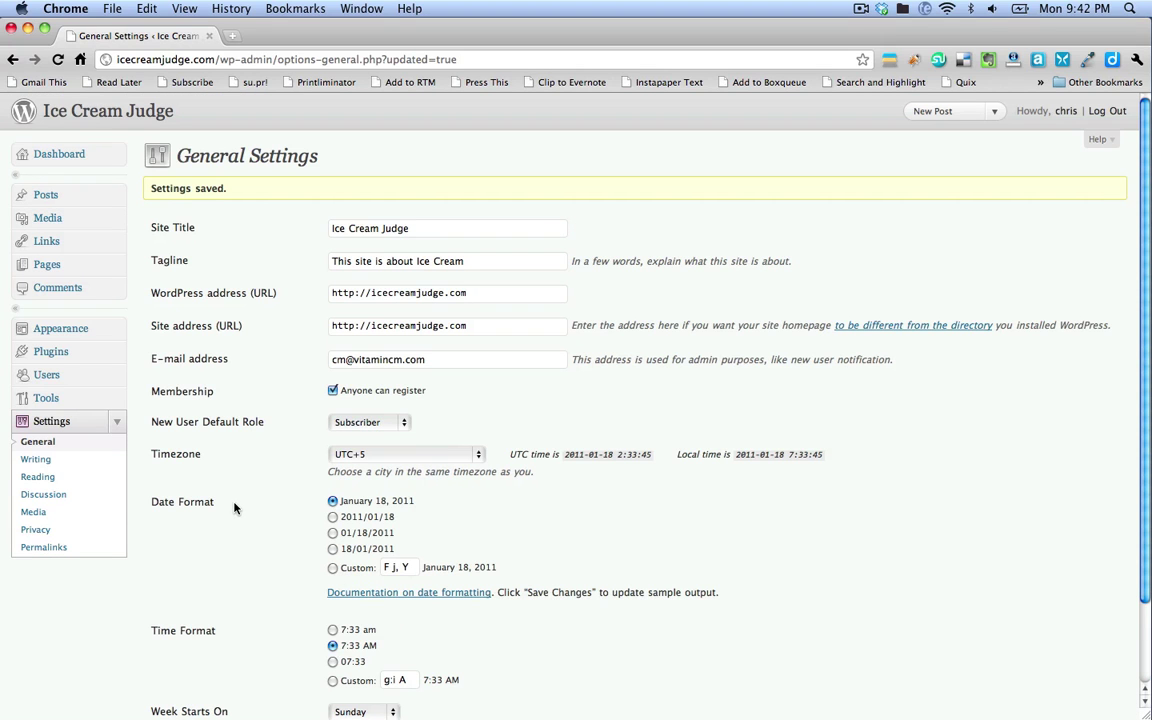
In the Writing settings, enable automatic correction of invalidly nested XHTML and keep Uncategorized as the default post category.
left_click(40, 460)
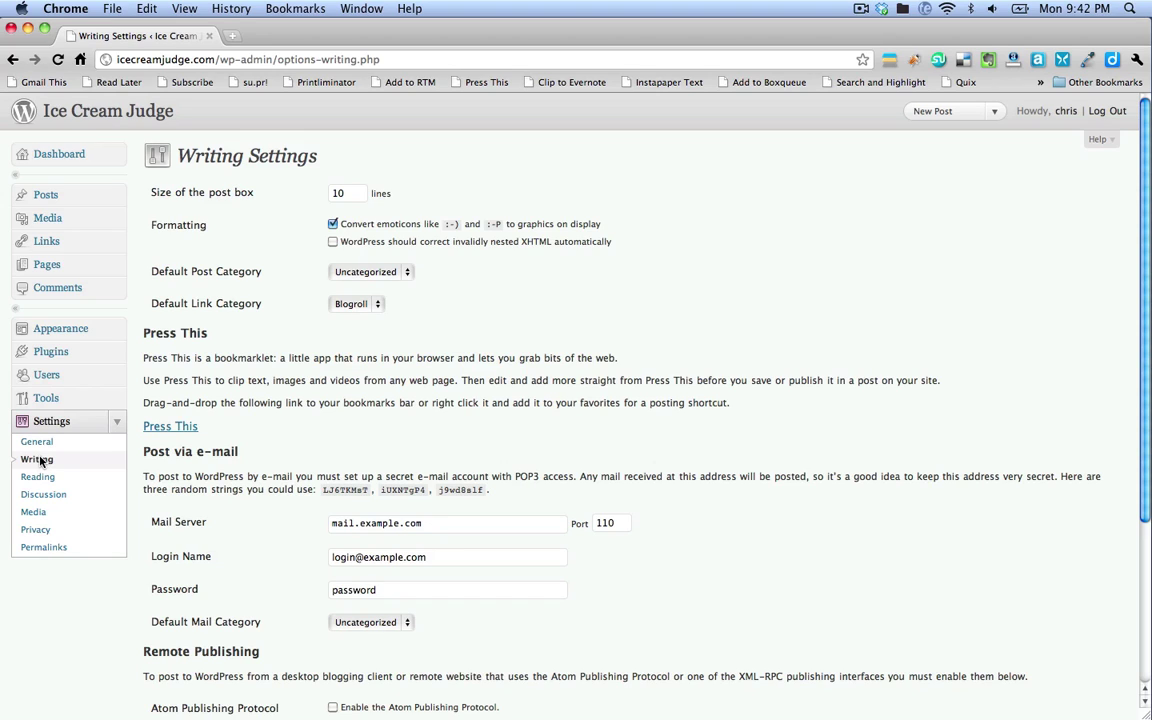
left_click(40, 461)
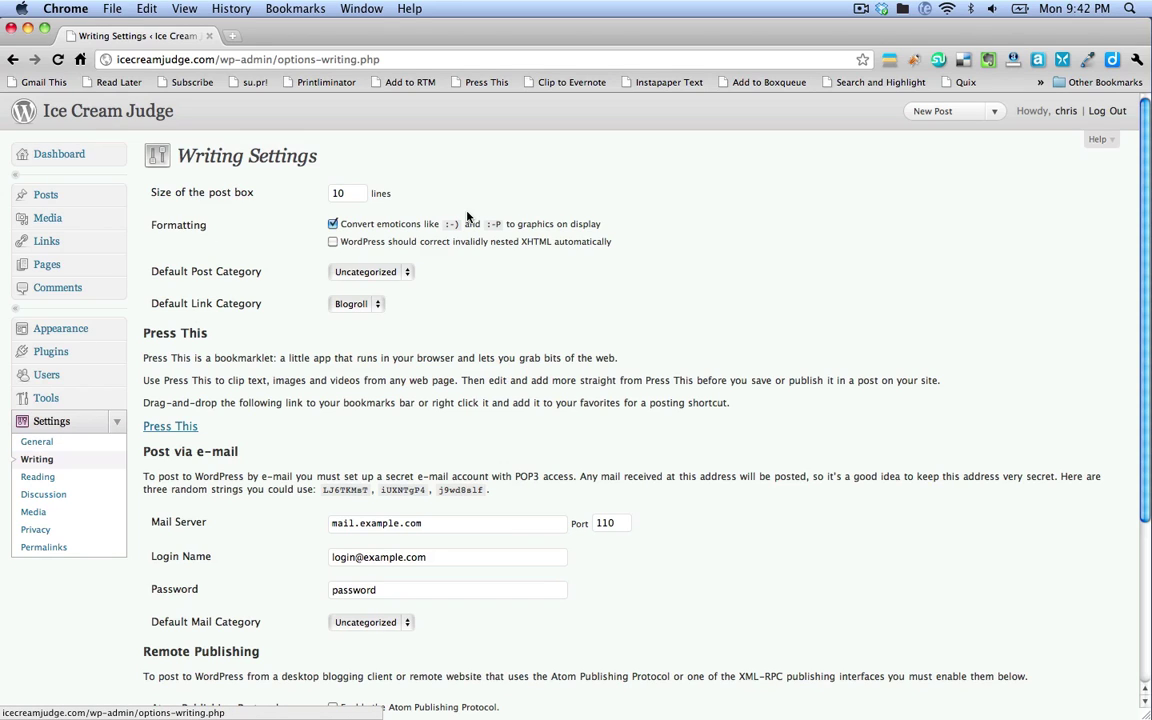
left_click(332, 242)
left_click(407, 272)
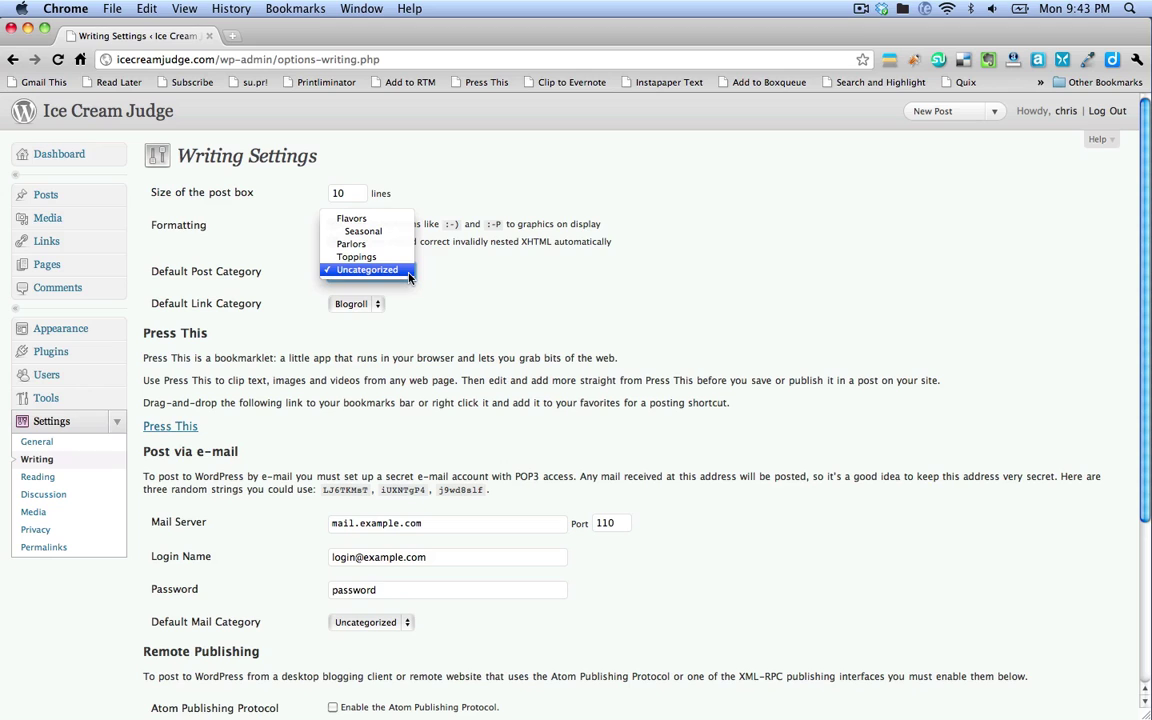
left_click(400, 270)
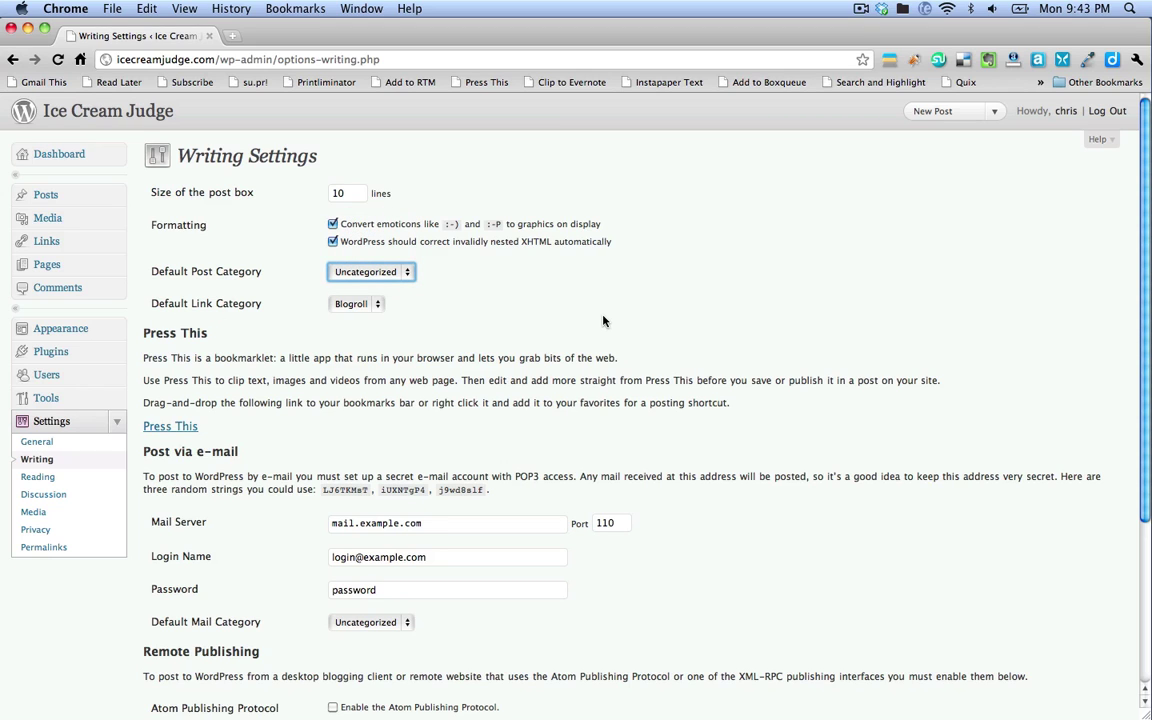
Enable both the Atom Publishing Protocol and the XML-RPC publishing protocols for remote publishing.
scroll(603, 320, "down", 5)
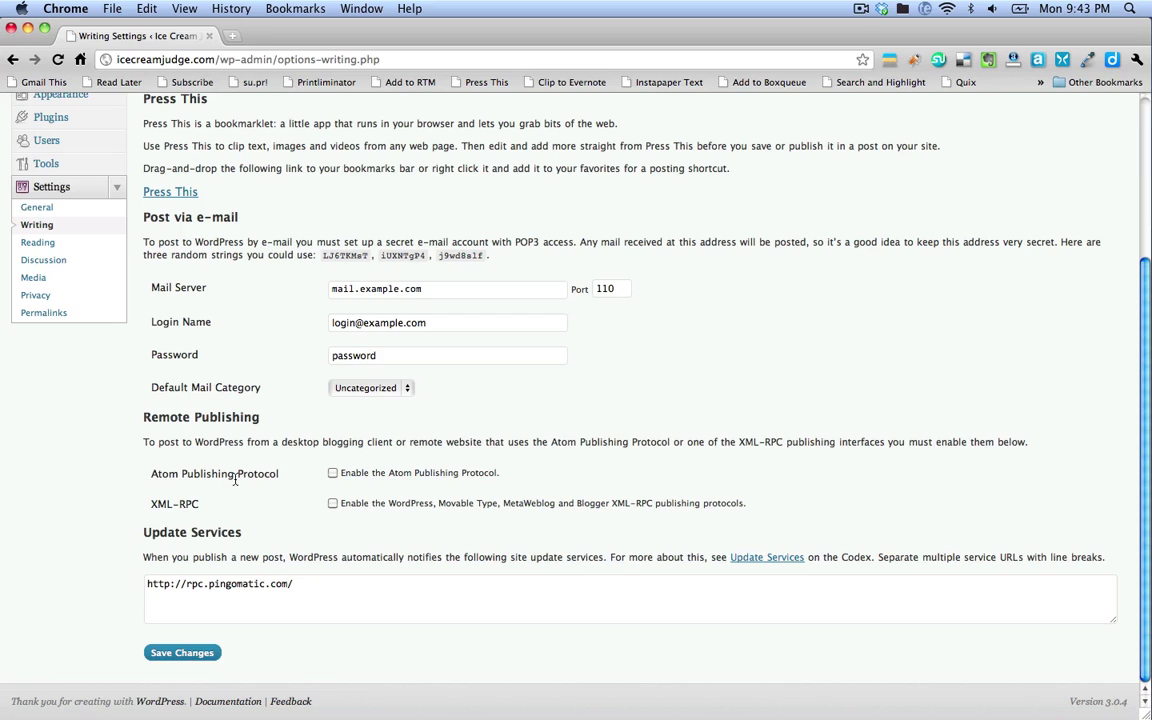
left_click(332, 474)
left_click(332, 505)
Switch to TextEdit and copy the entire list of URLs in Ping Services.txt.
key("super+Tab")
key("super+Tab")
key("super+Tab")
key("super+a")
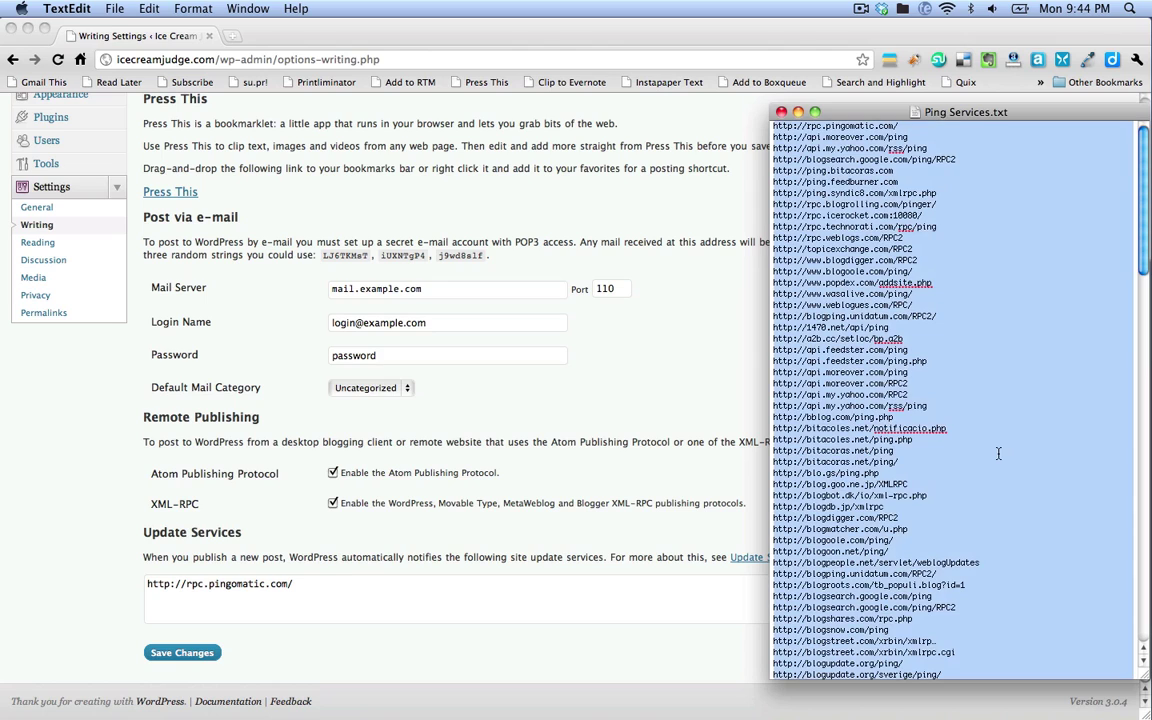
key("super+c")
left_click(292, 521)
left_click(292, 597)
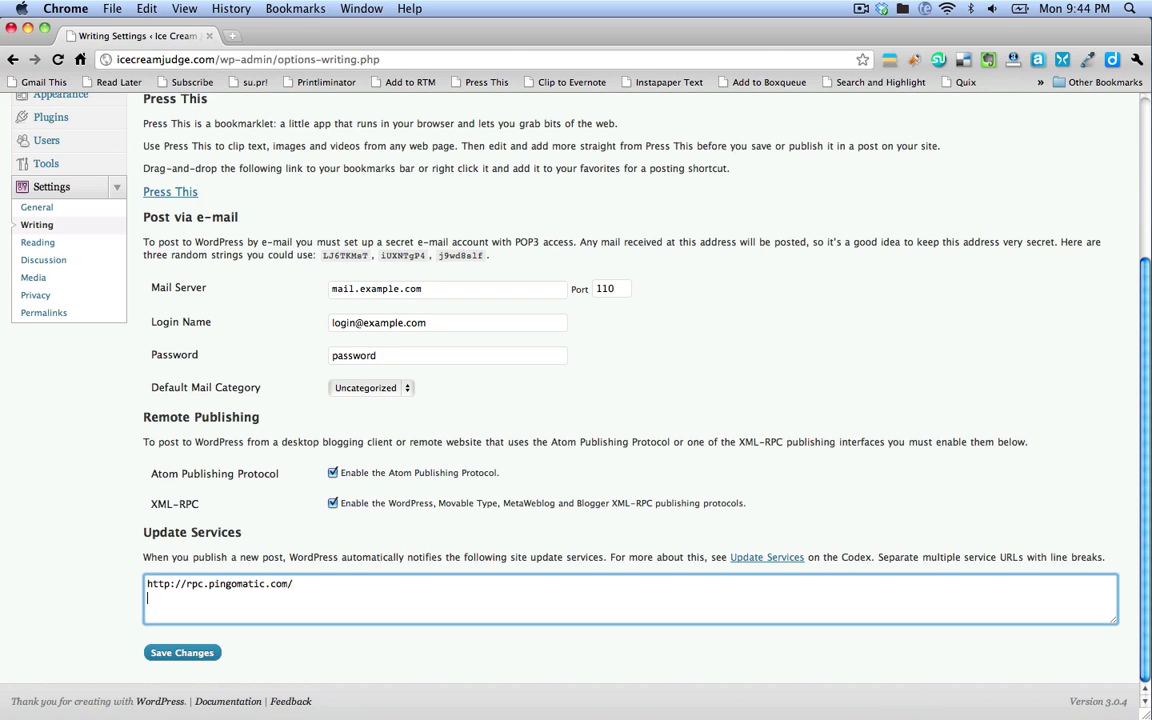
key("super+v")
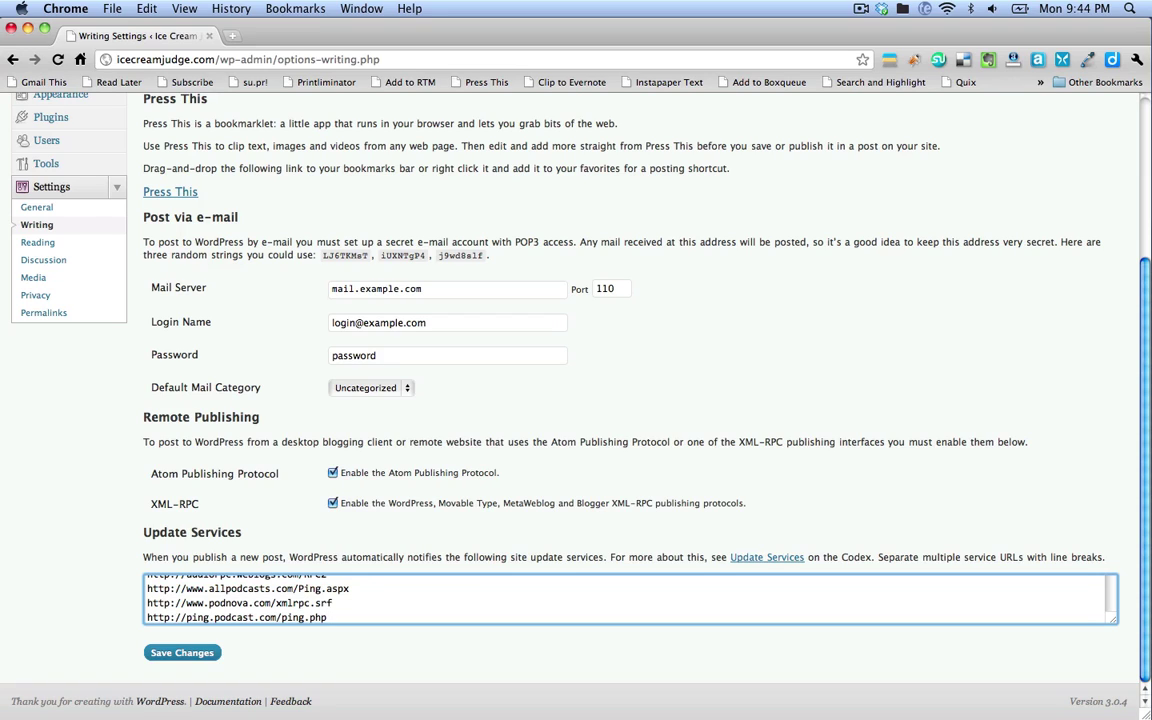
left_click(179, 653)
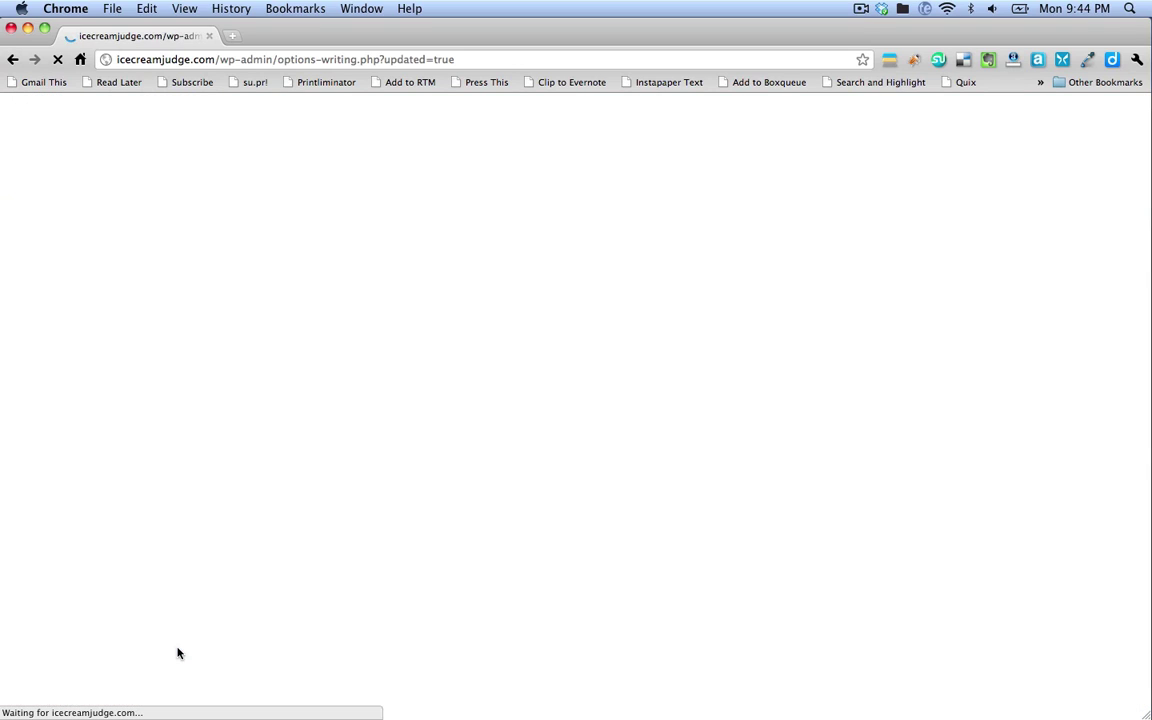
Open the Reading settings, review the option for how each article is shown in a feed, and save the page.
left_click(38, 481)
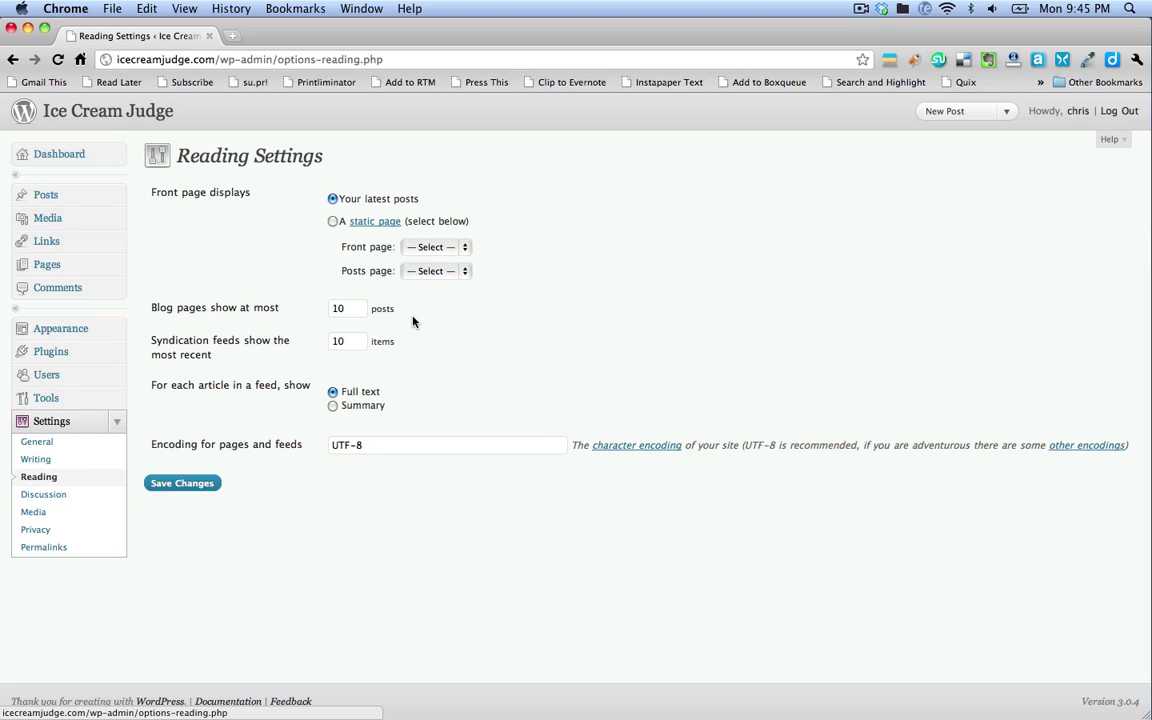
left_click_drag(163, 385, 401, 386)
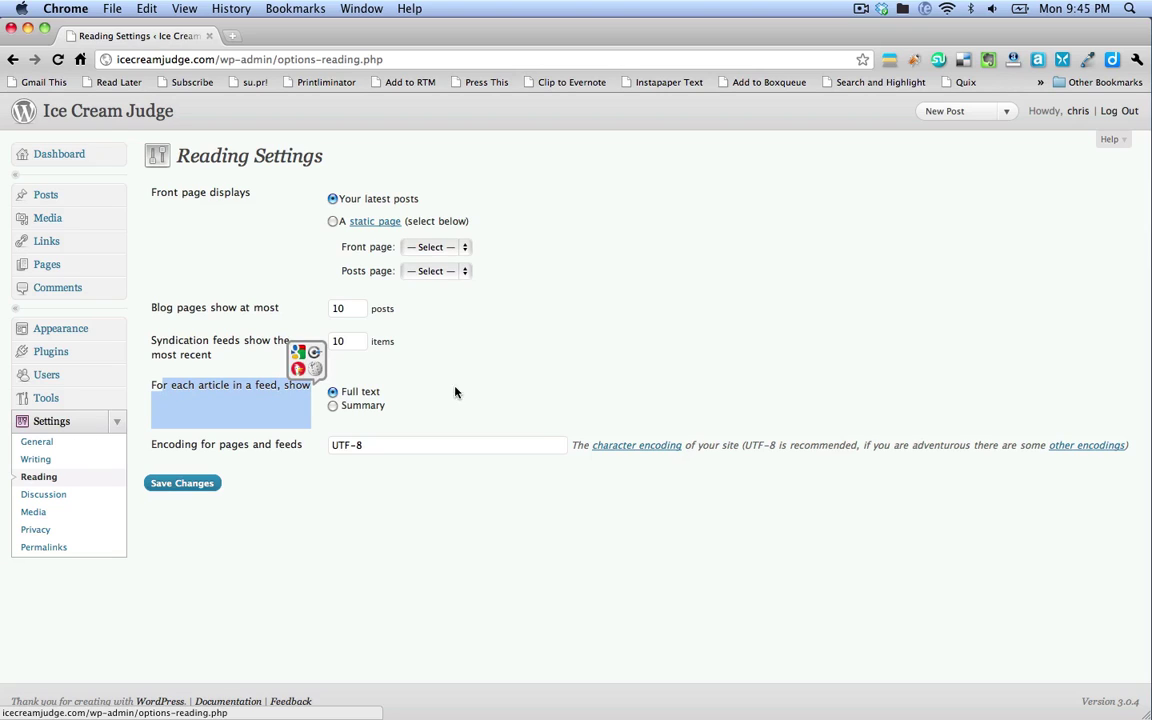
left_click(477, 395)
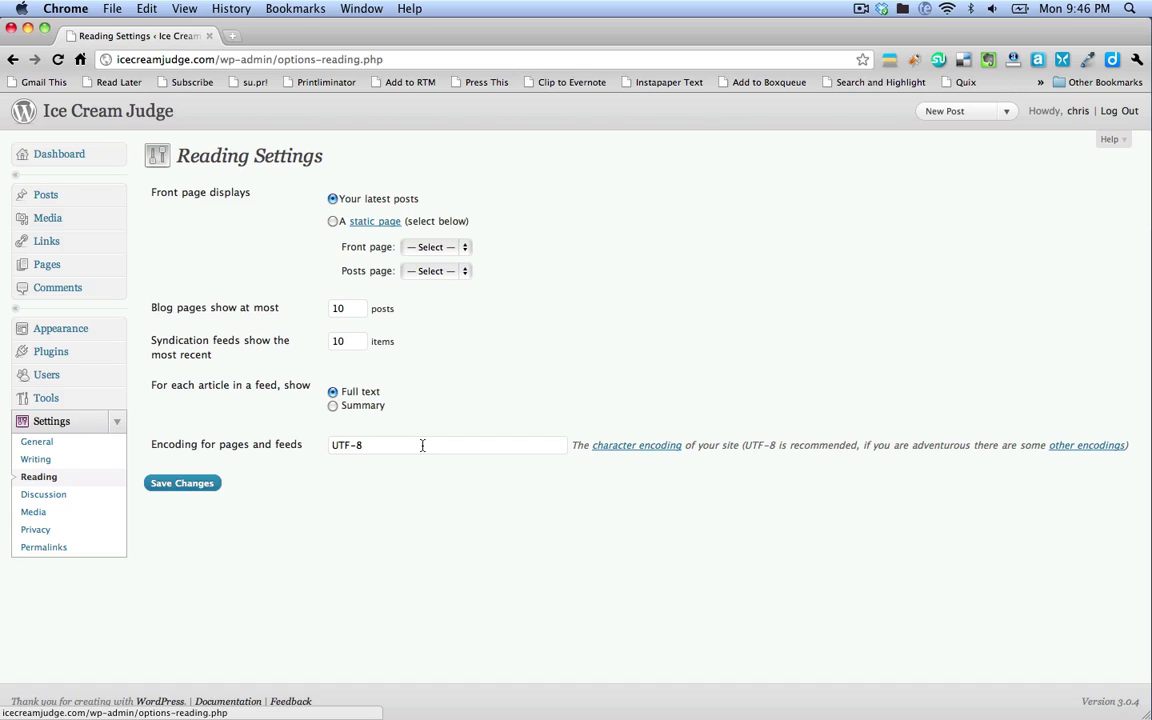
left_click(168, 488)
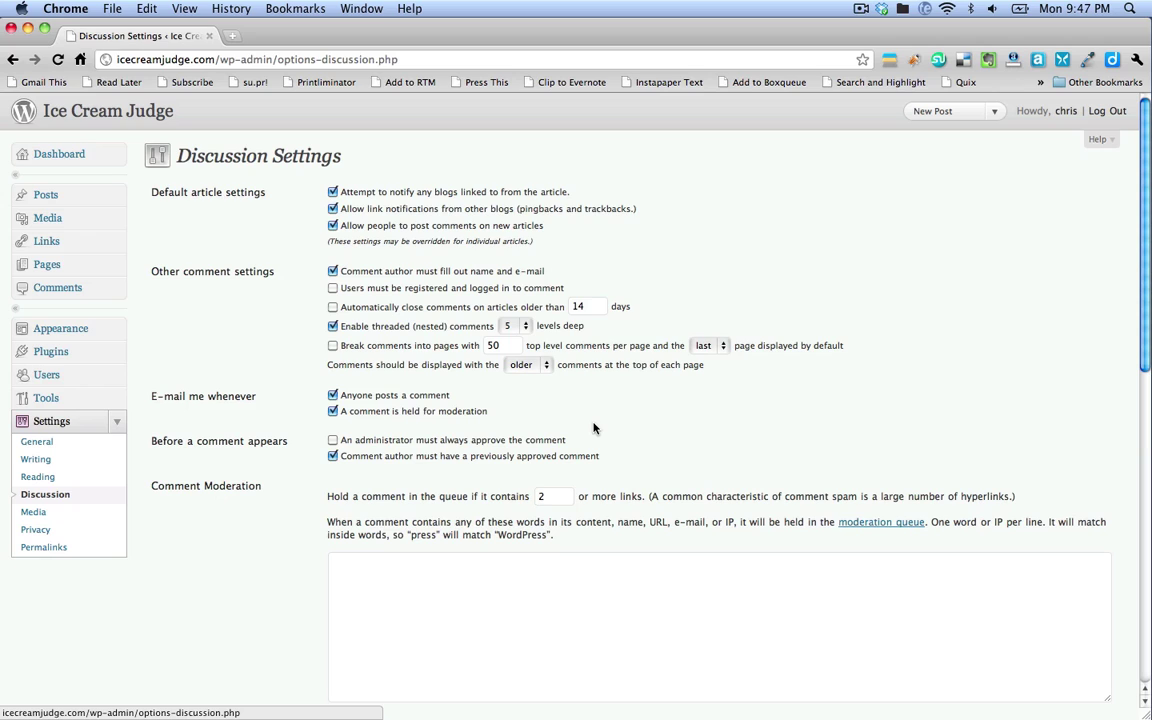
Review the Discussion settings through comment moderation, blacklist and avatar options, and save them as they are.
scroll(593, 428, "down", 4)
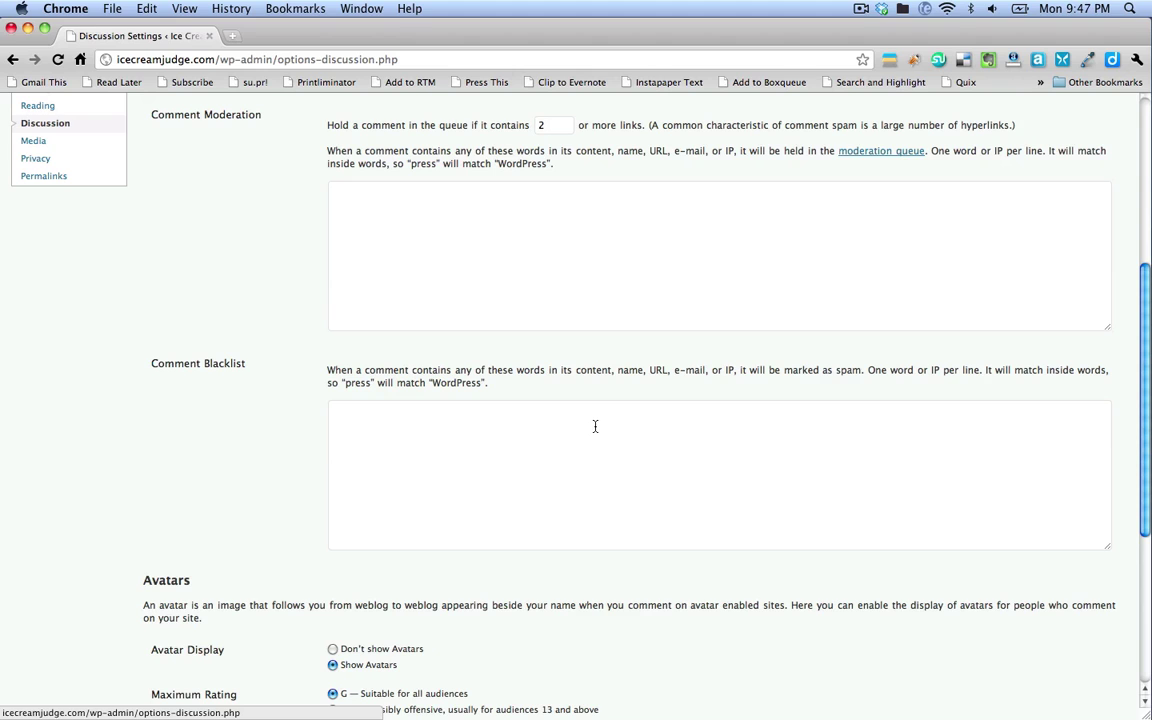
scroll(595, 426, "down", 5)
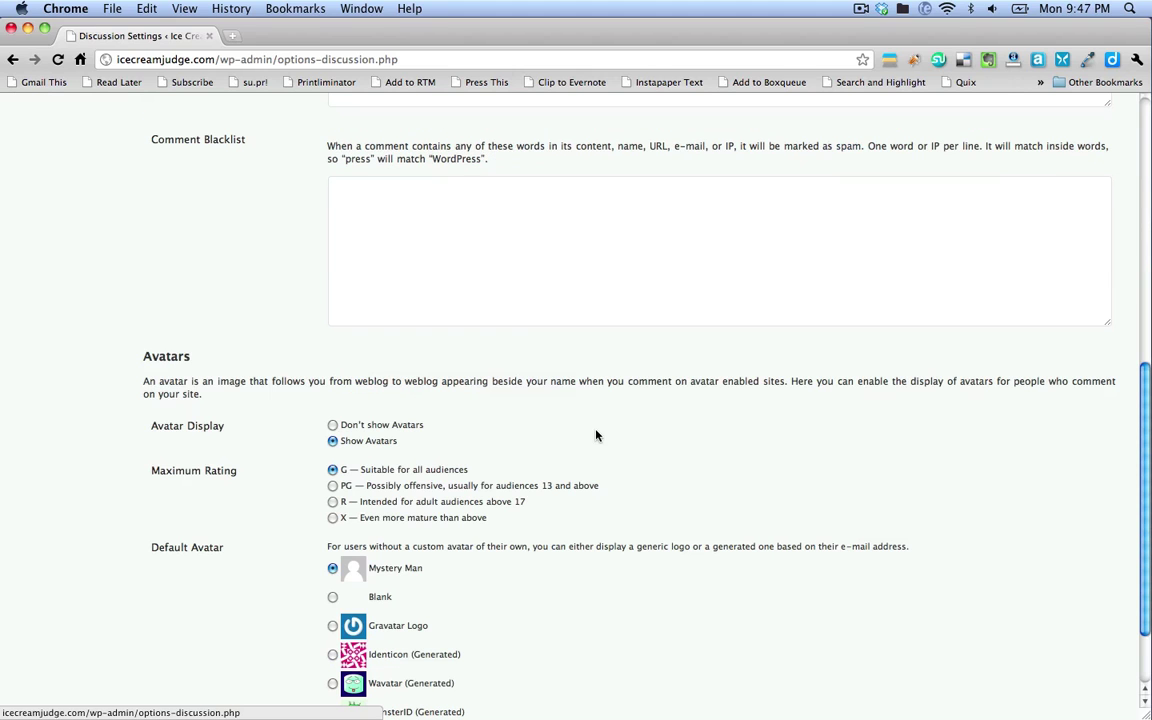
scroll(456, 512, "down", 2)
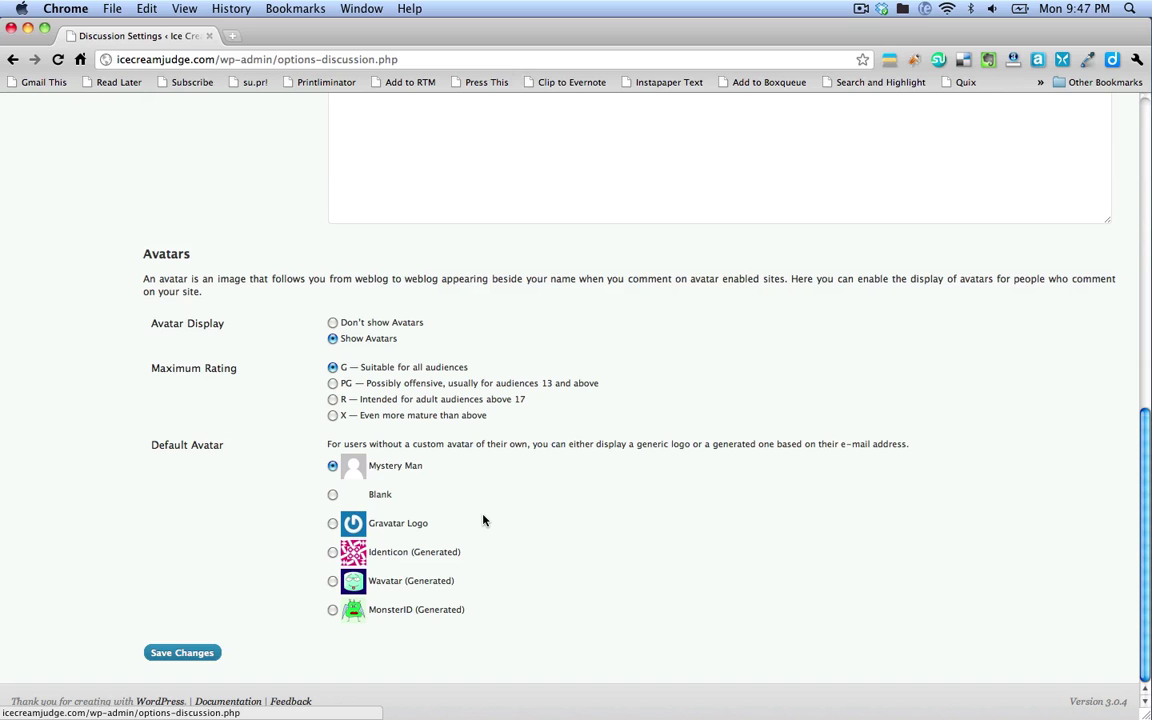
left_click(182, 654)
Open the Media settings and save them with the existing image size, embed and upload values.
left_click(45, 514)
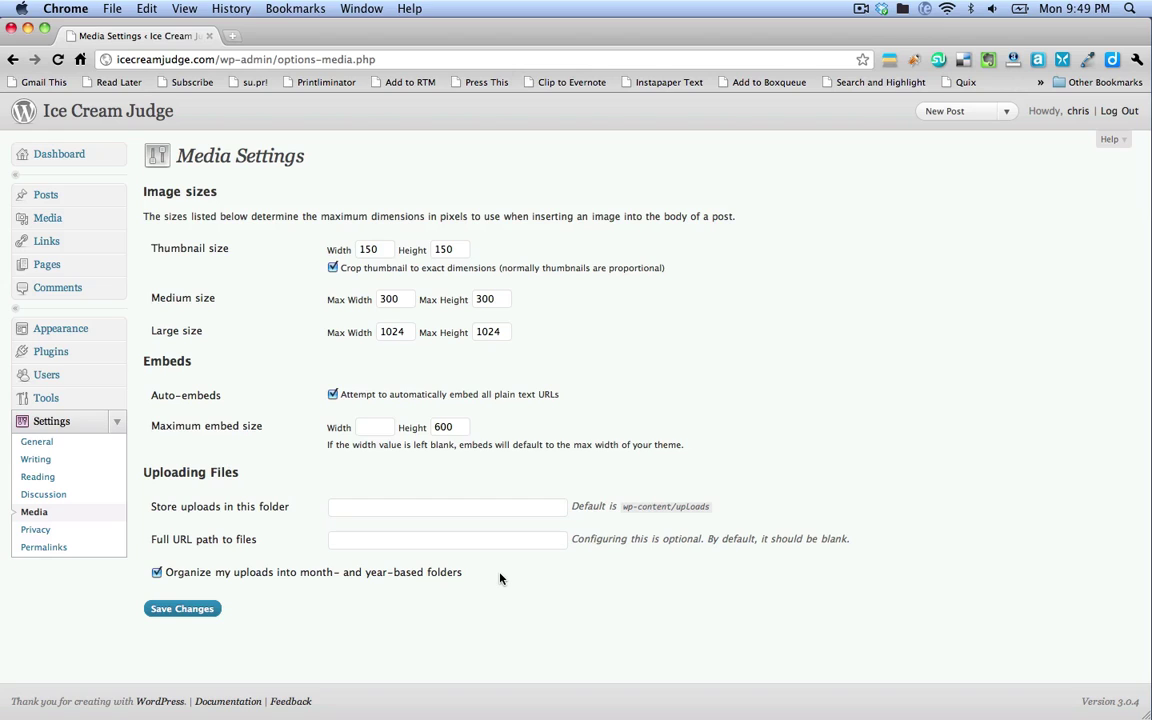
left_click(178, 612)
View the site visibility options in the Privacy settings and open the Permalink settings.
left_click(46, 532)
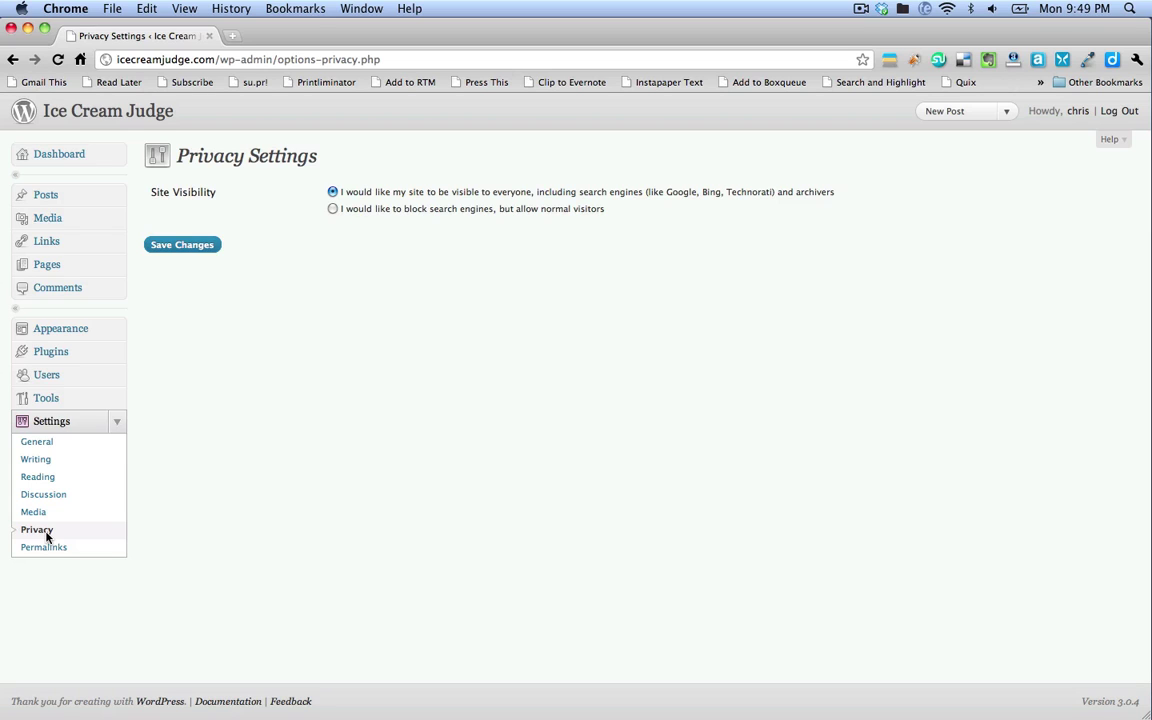
left_click(38, 548)
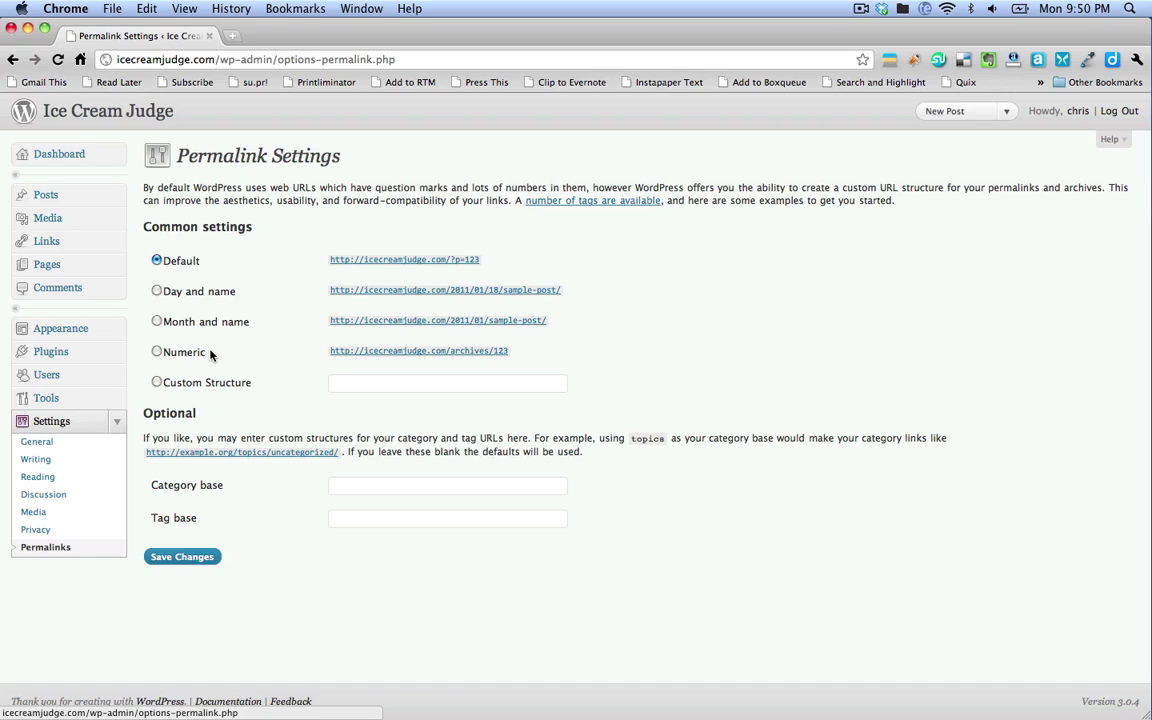
Switch the permalinks to a custom structure and set it to /%postname%.
left_click(156, 382)
left_click(350, 384)
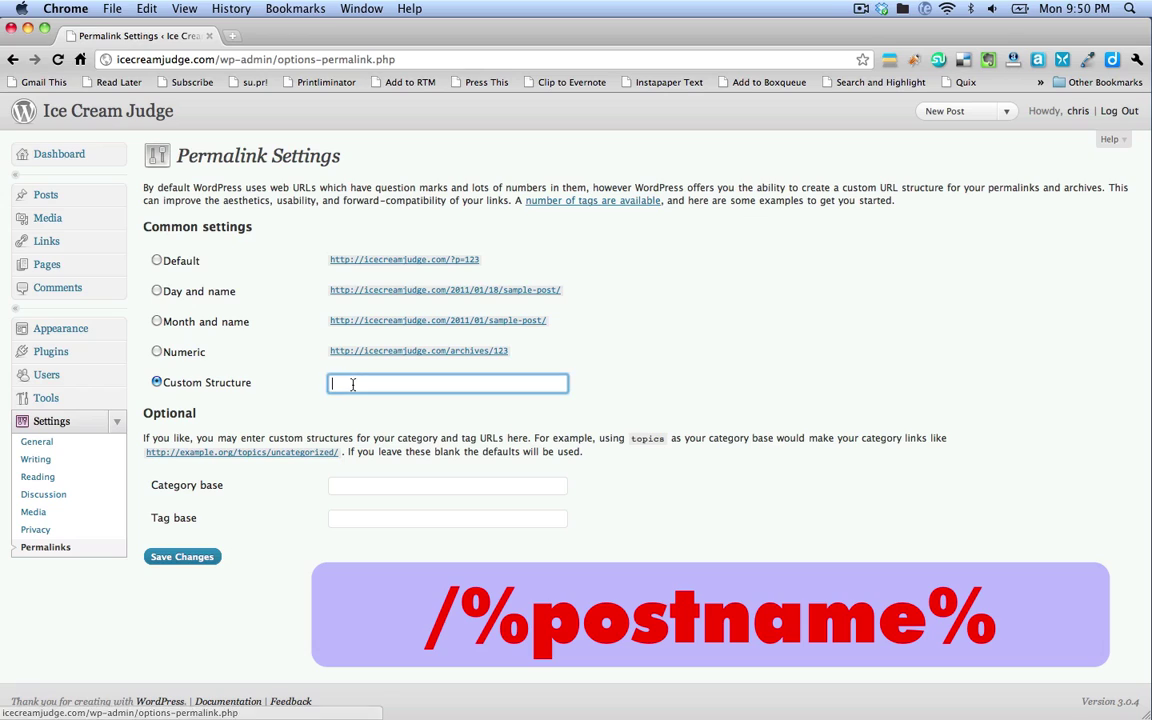
type("/%")
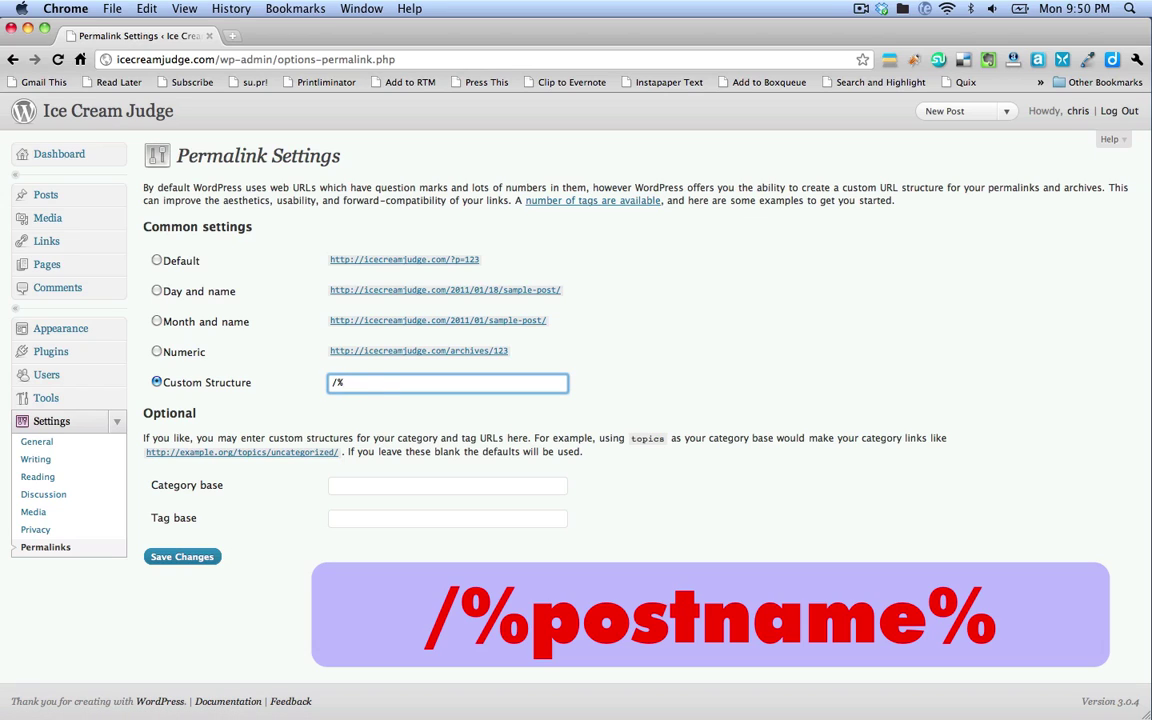
type("postname%")
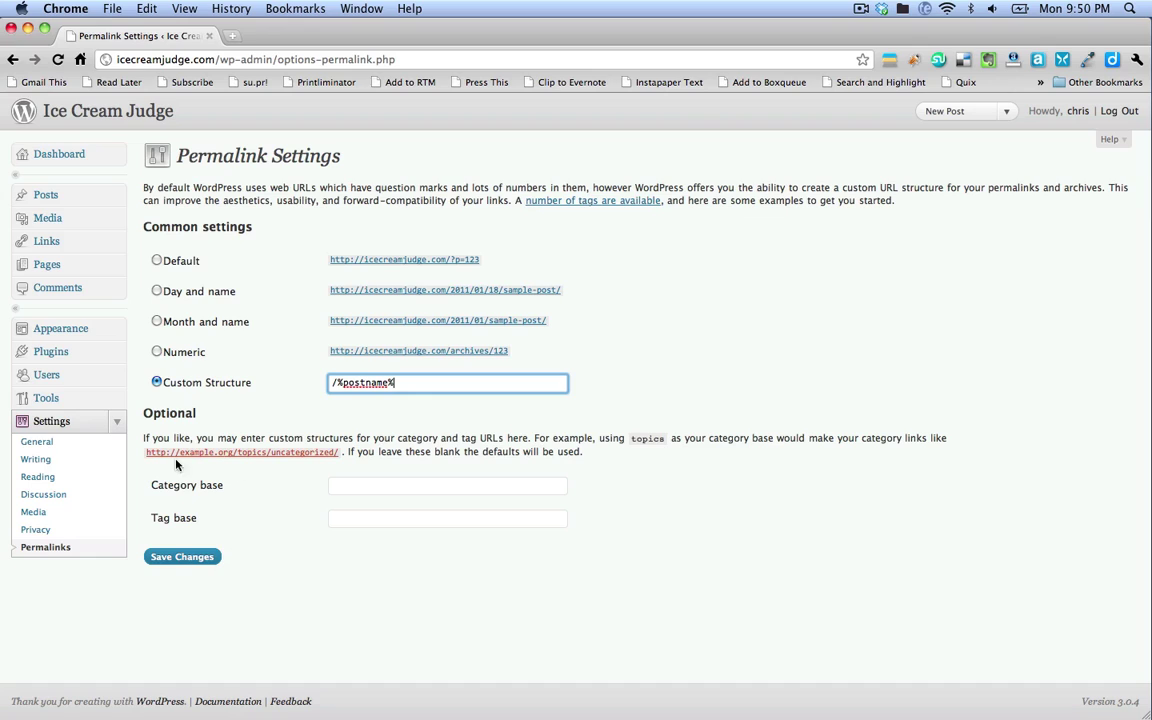
Set the category base to /category/ and the tag base to /tag/, and save the permalink settings.
left_click(363, 486)
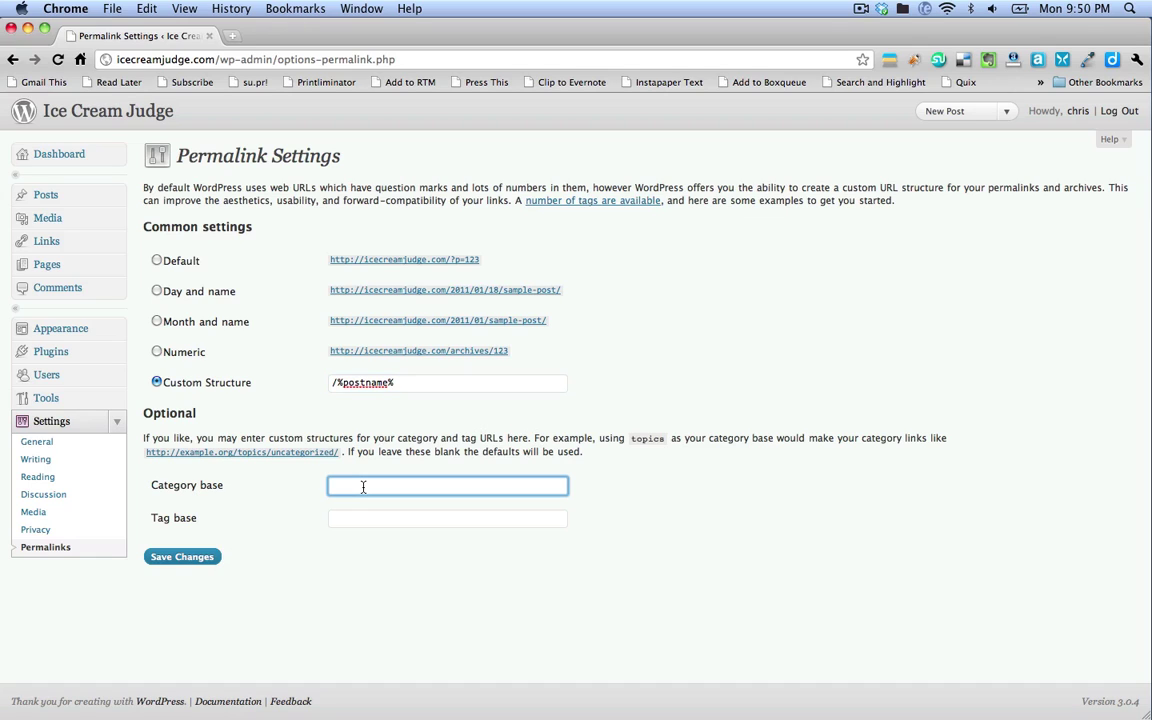
type("/category/")
key("Tab")
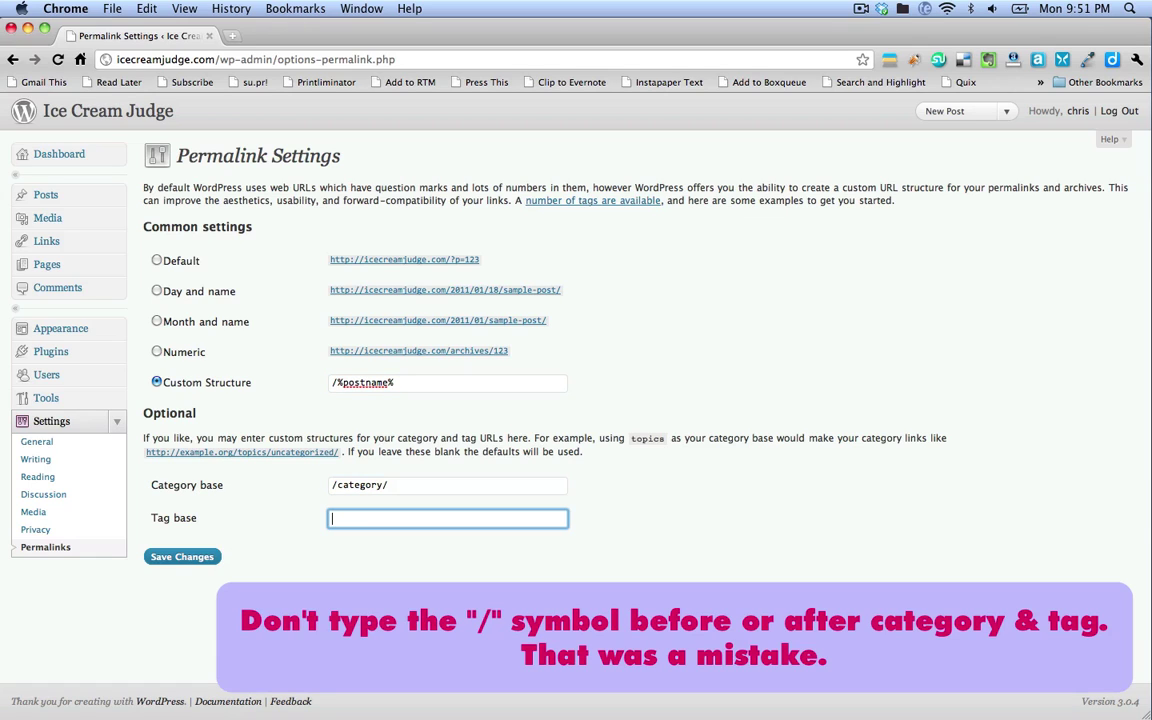
type("/tag/")
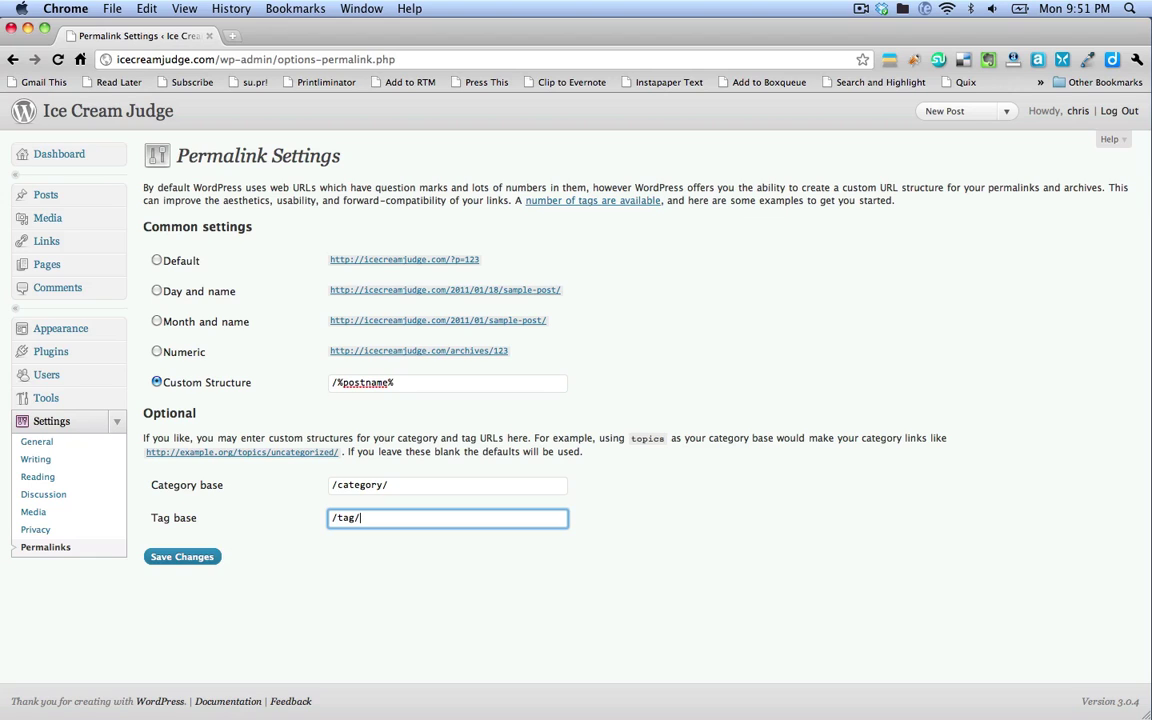
left_click(184, 557)
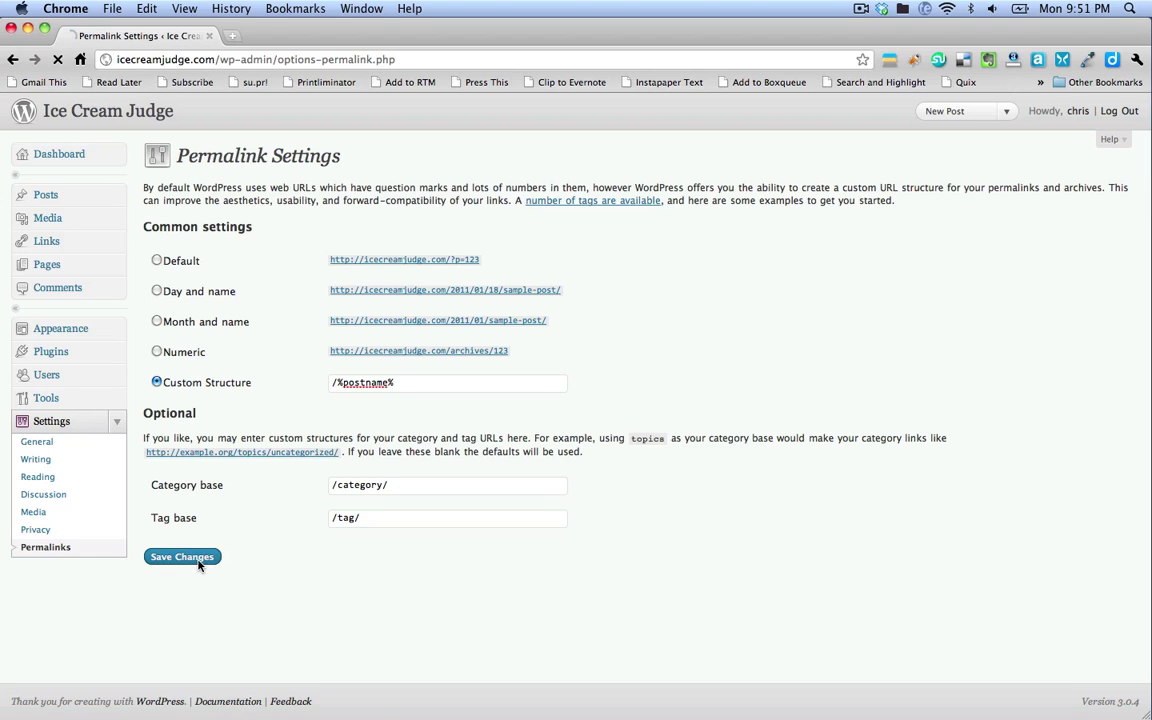